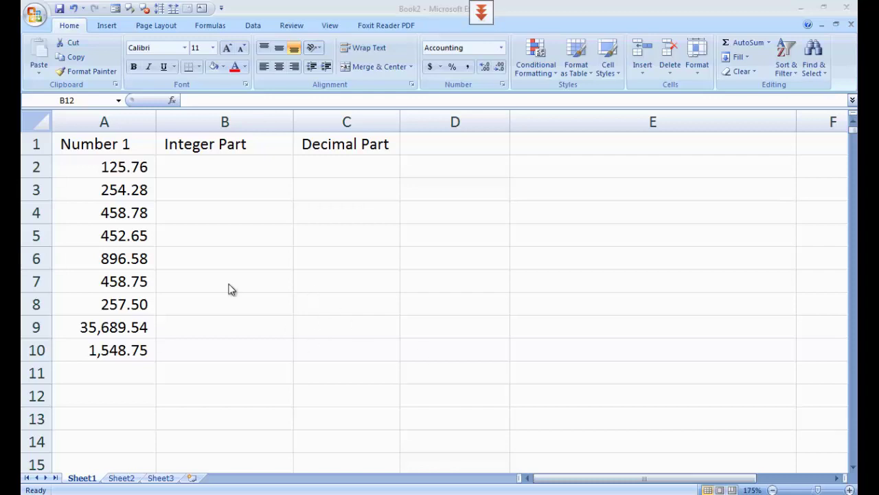
Enter =TRUNC(A2) in B2 and fill it down to B10, showing 125.00 through 1,548.00.
left_click_drag(122, 168, 95, 339)
left_click(142, 166)
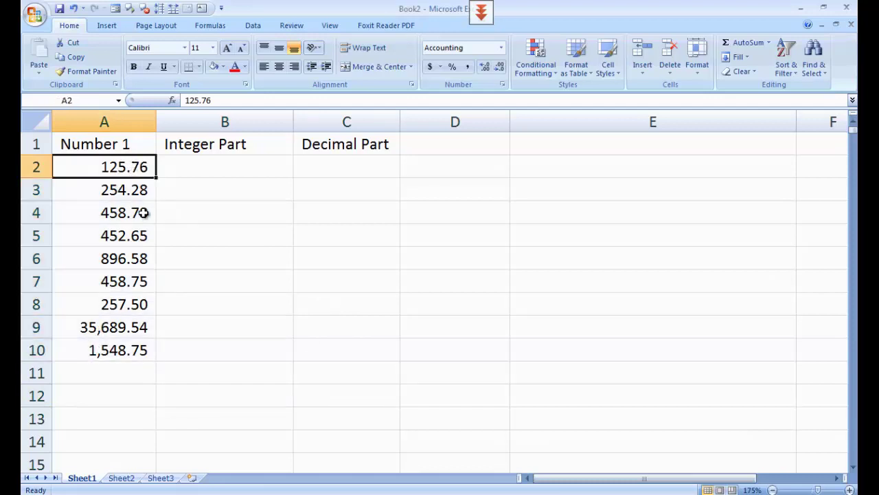
left_click(213, 168)
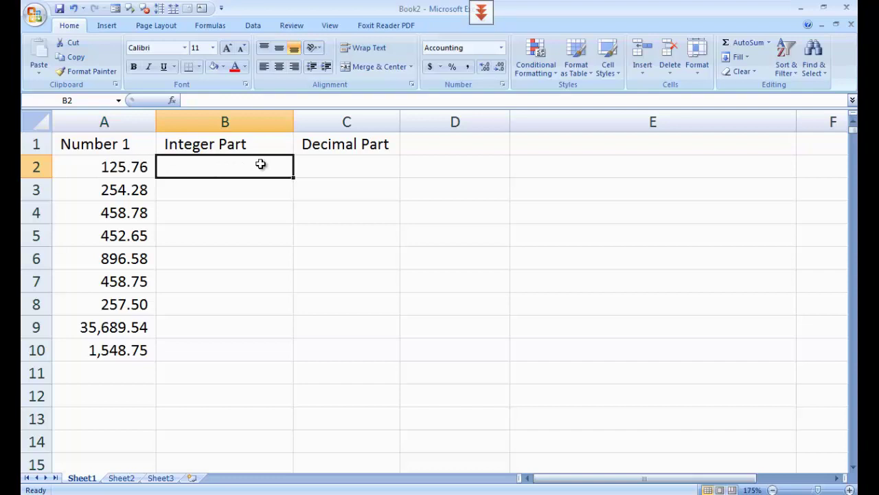
type("=t")
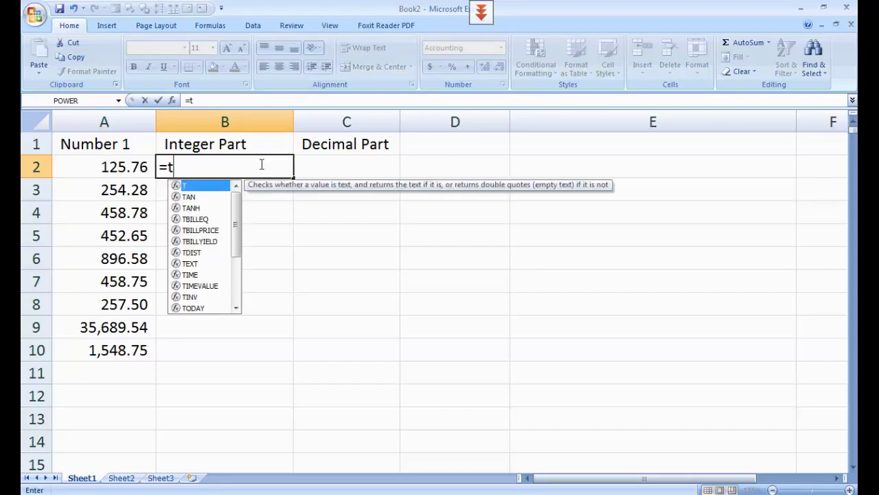
type("runk")
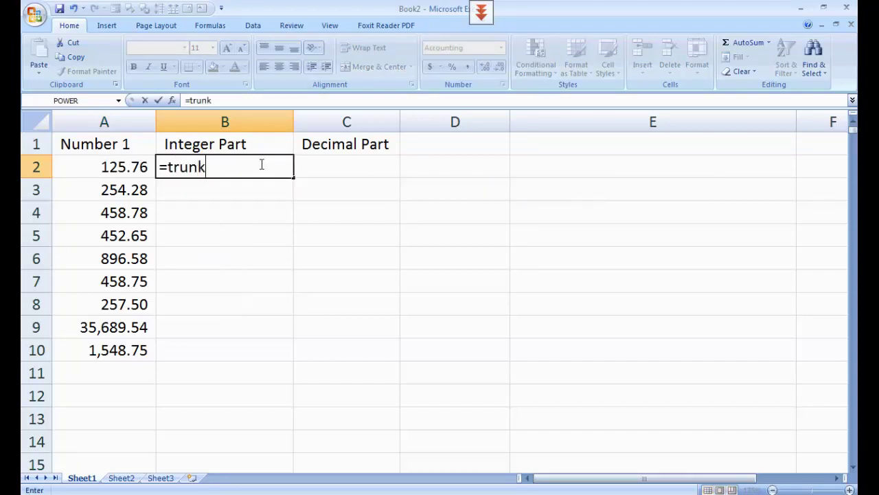
key("BackSpace")
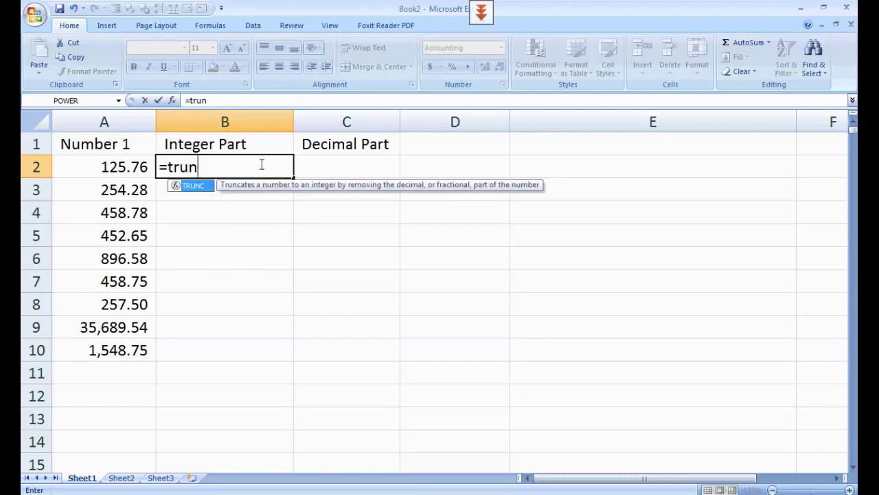
key("Tab")
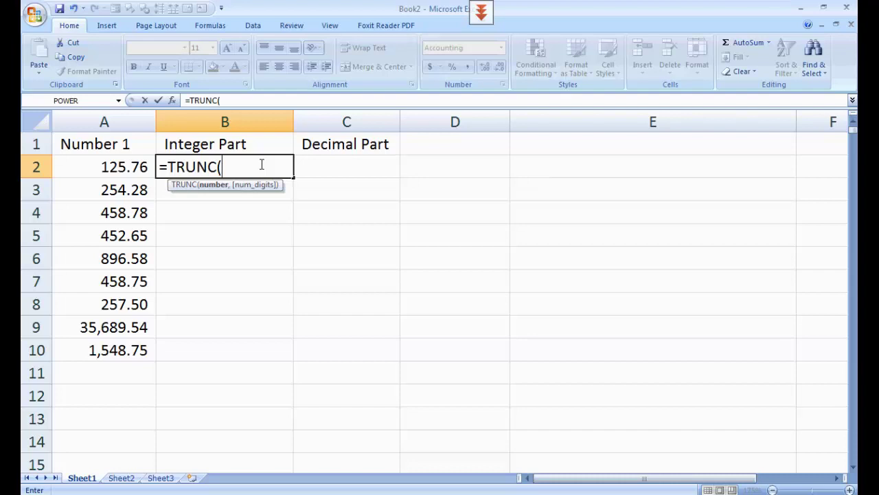
left_click(112, 167)
key("Return")
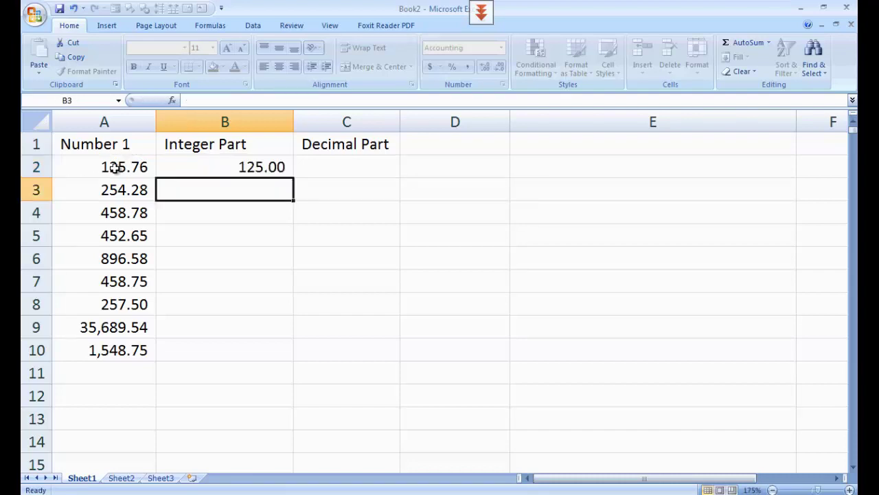
left_click(241, 170)
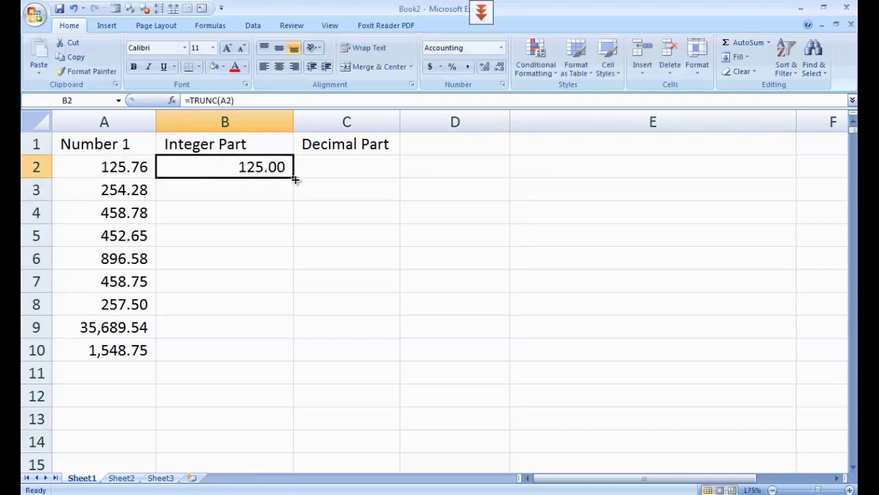
double_click(293, 178)
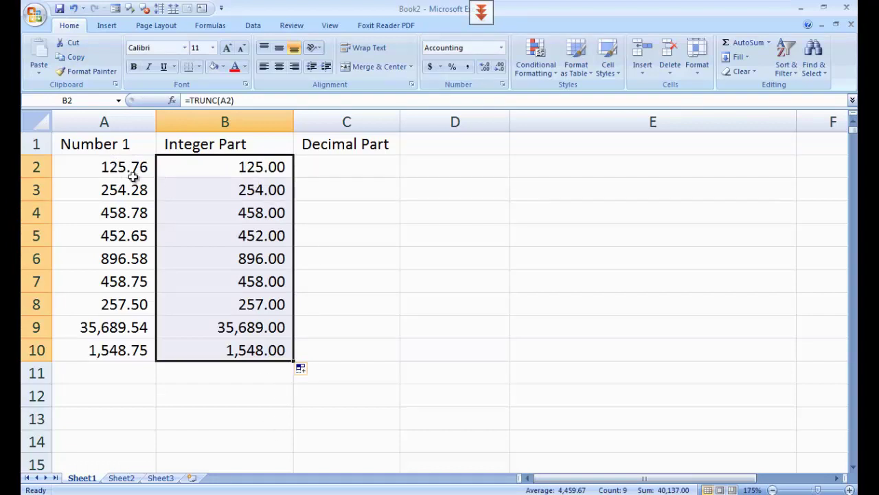
Enter =A2-B2 in C2 and fill it down to C10.
left_click(342, 167)
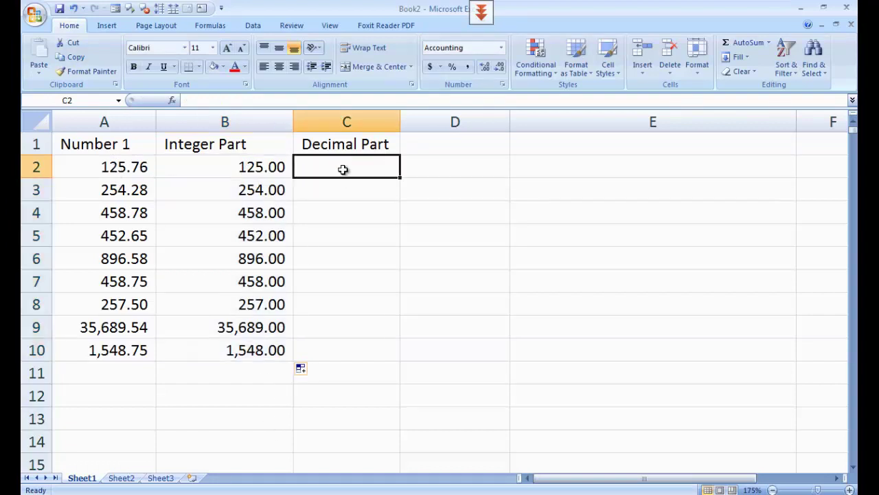
type("=")
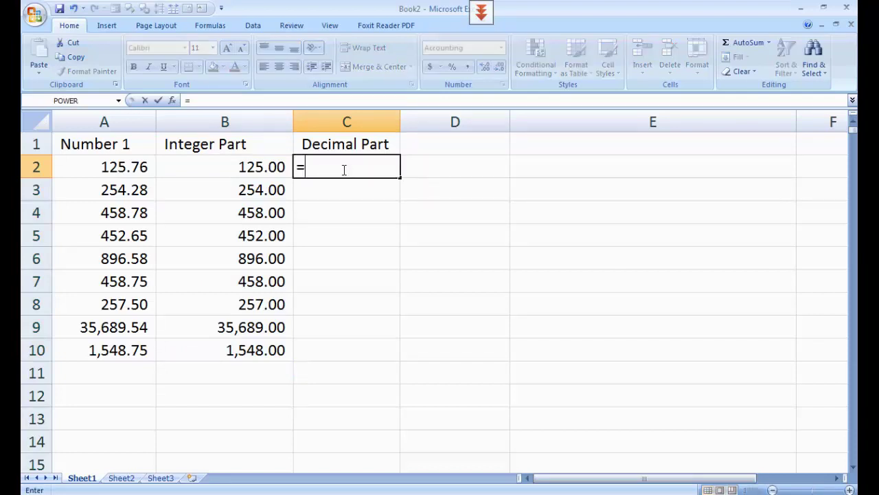
left_click(108, 167)
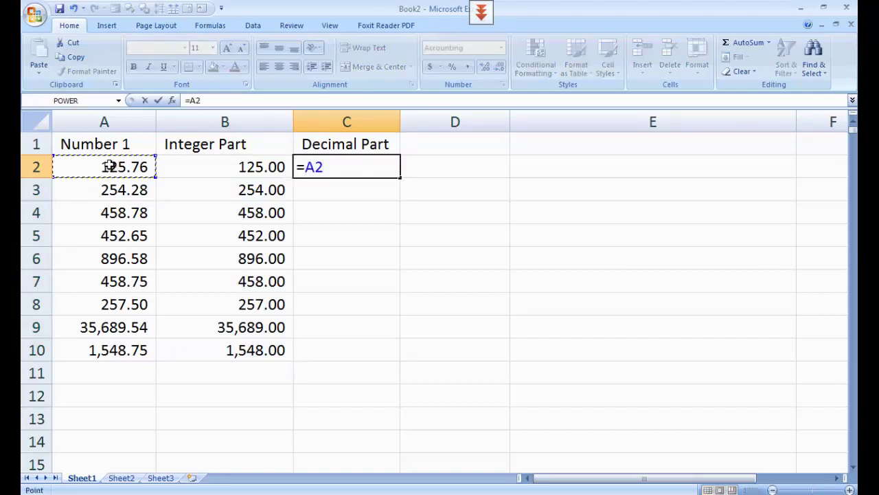
type("-")
left_click(232, 165)
key("Return")
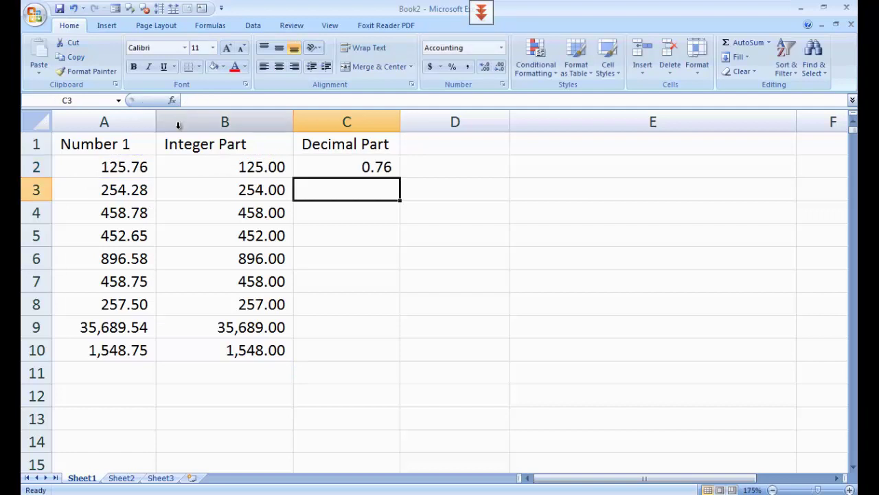
left_click(353, 166)
double_click(399, 179)
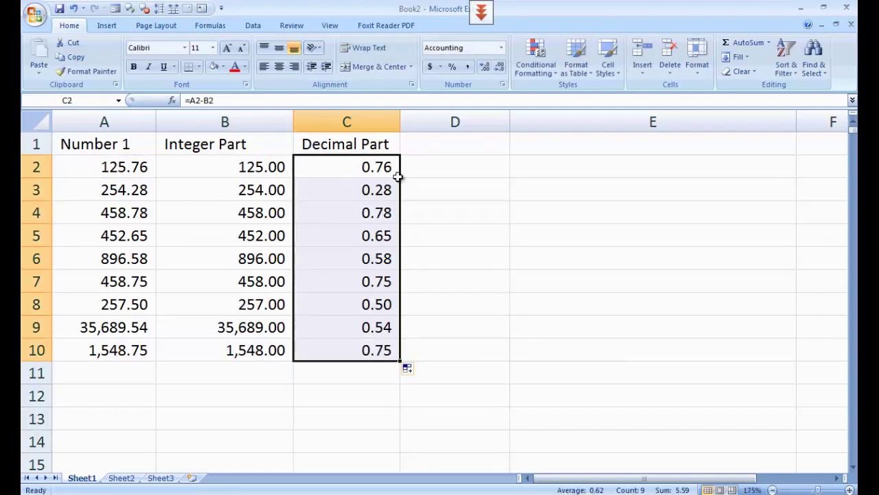
Try a test formula =TRUNC(A2)-A2 in E7, then clear E7.
left_click(555, 281)
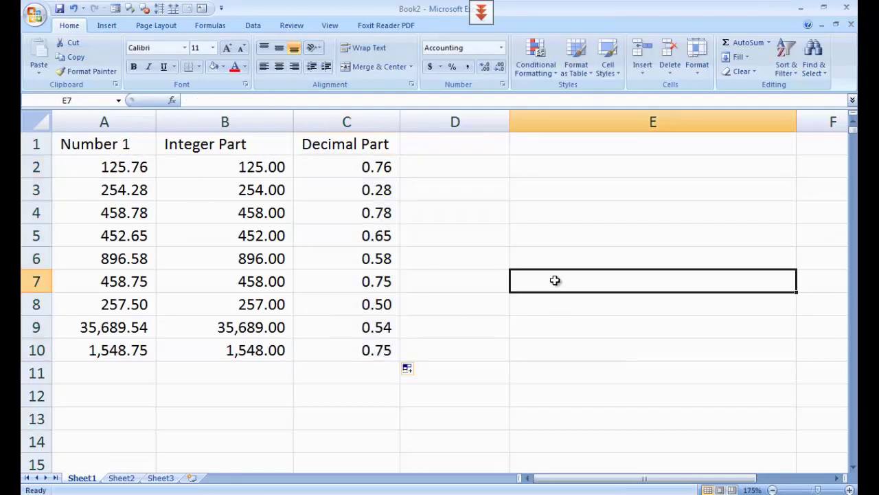
type("=trun")
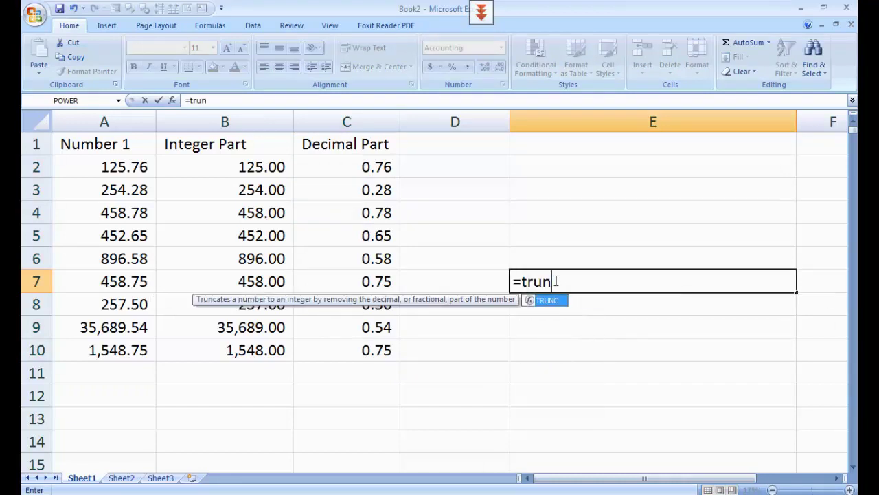
key("Tab")
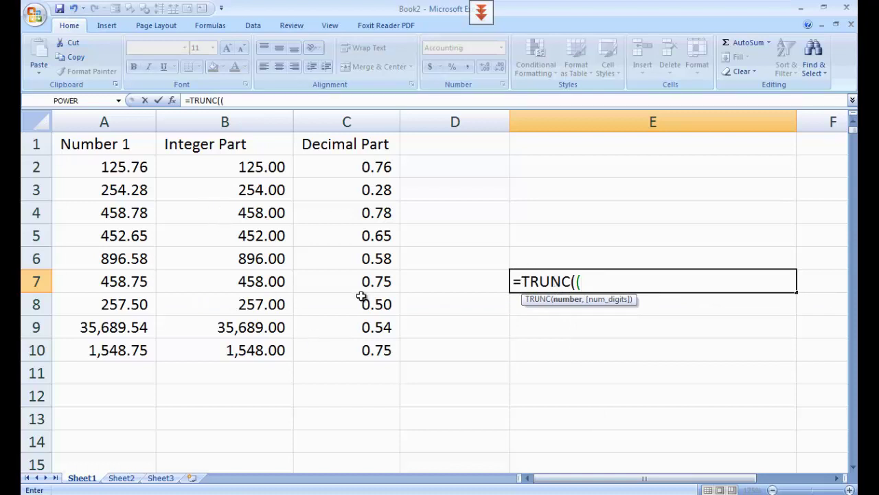
key("BackSpace")
left_click(137, 167)
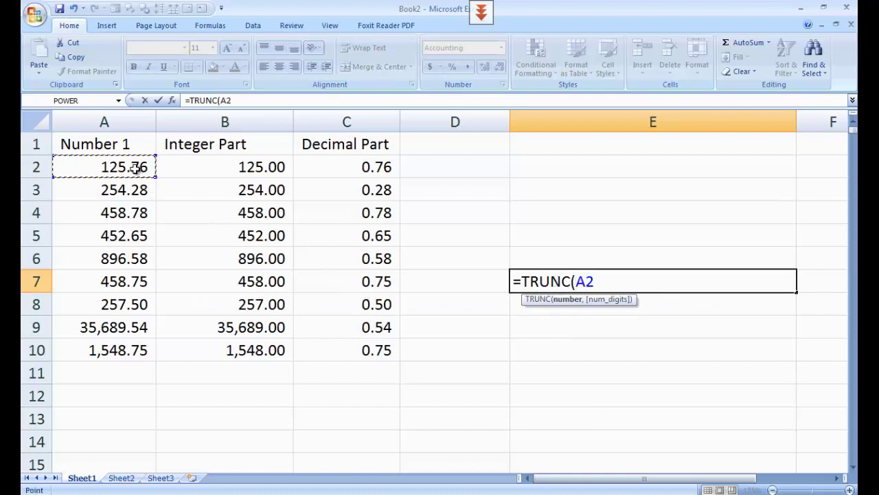
type(")-")
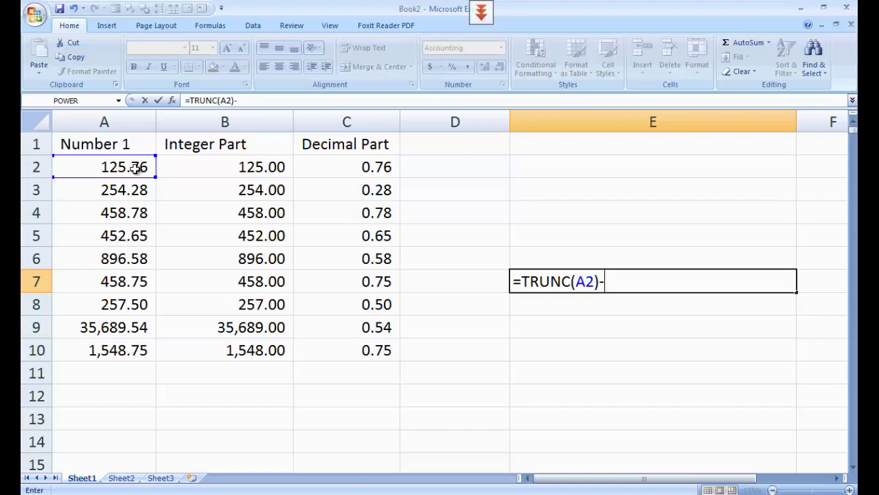
left_click(103, 166)
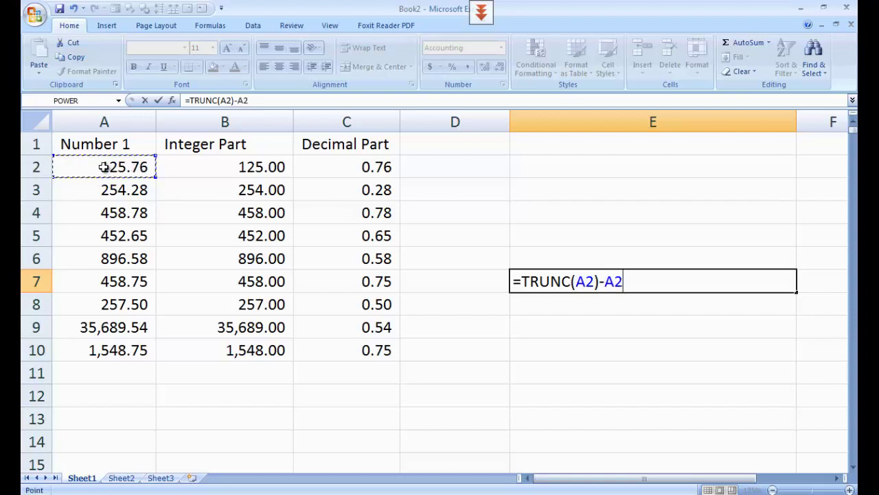
key("Return")
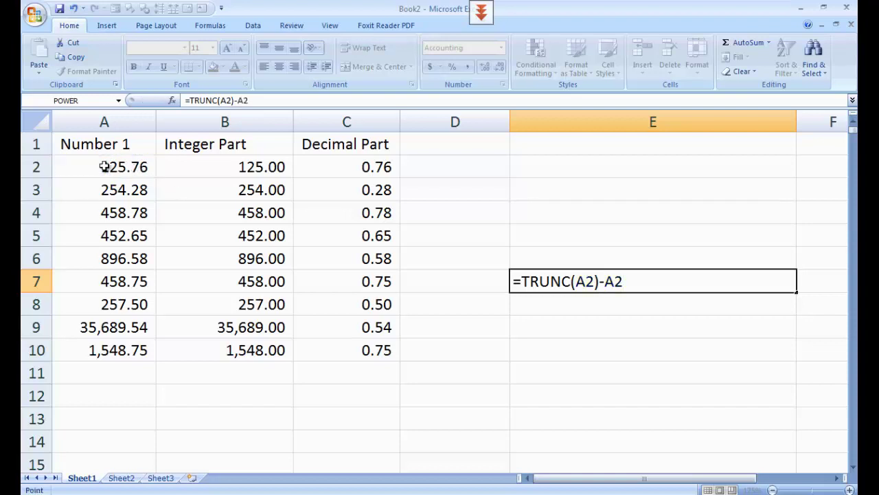
key("Up")
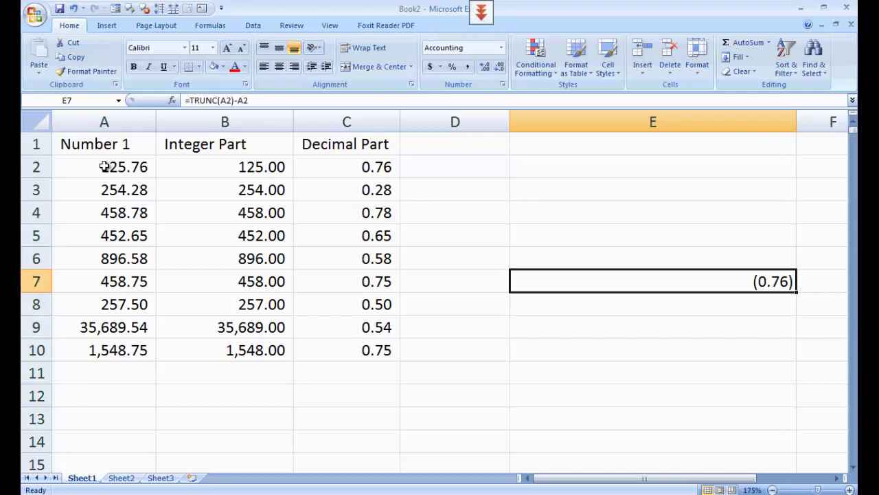
key("Delete")
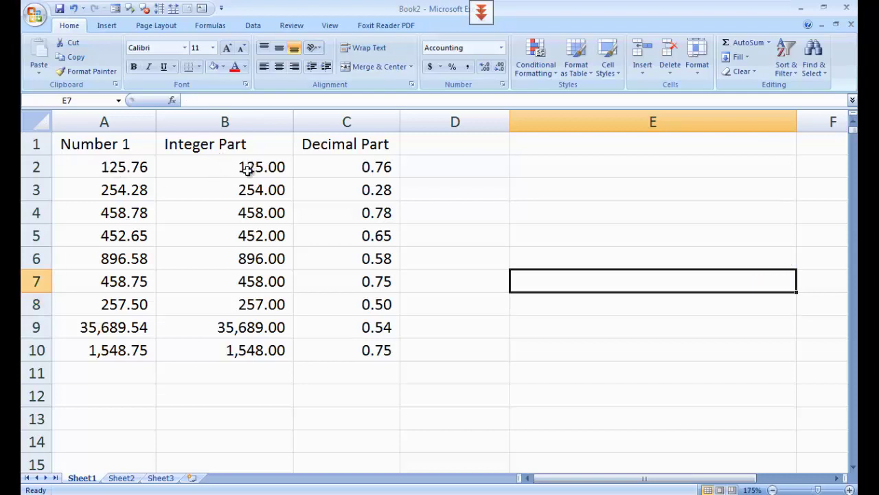
Replace the B2 formula with =INT(A2) and fill it down to B10.
left_click_drag(245, 169, 238, 352)
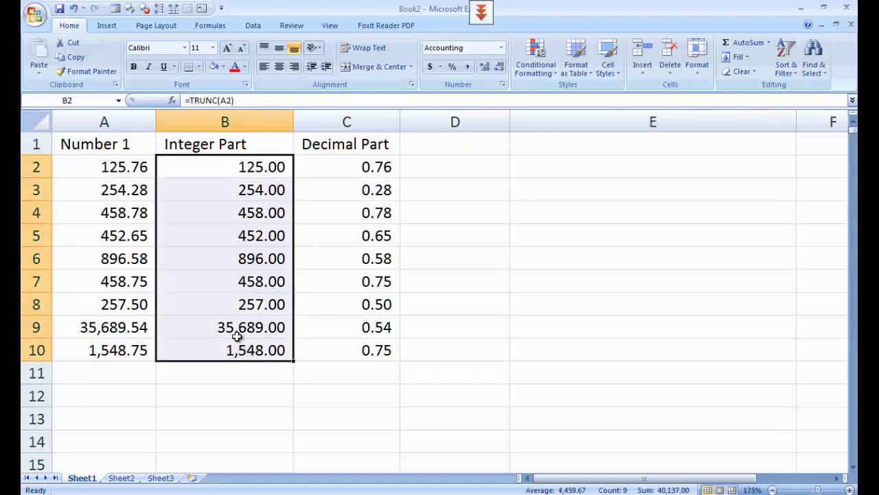
type("=int")
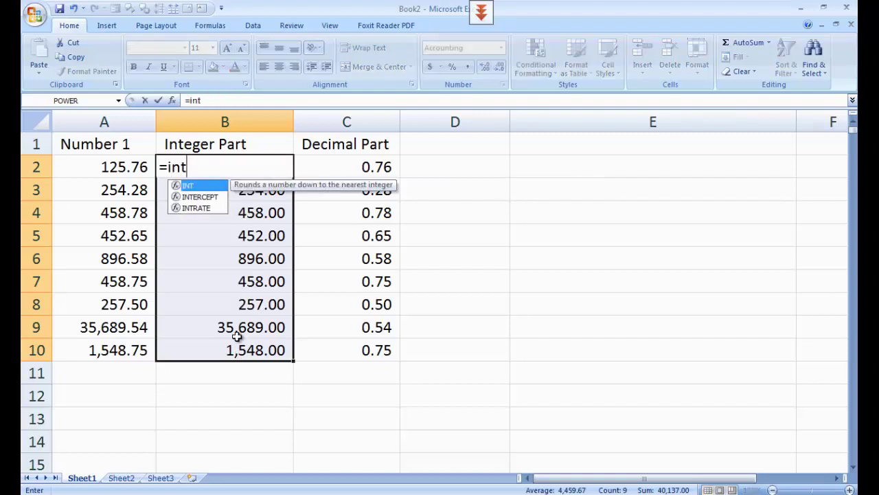
key("Tab")
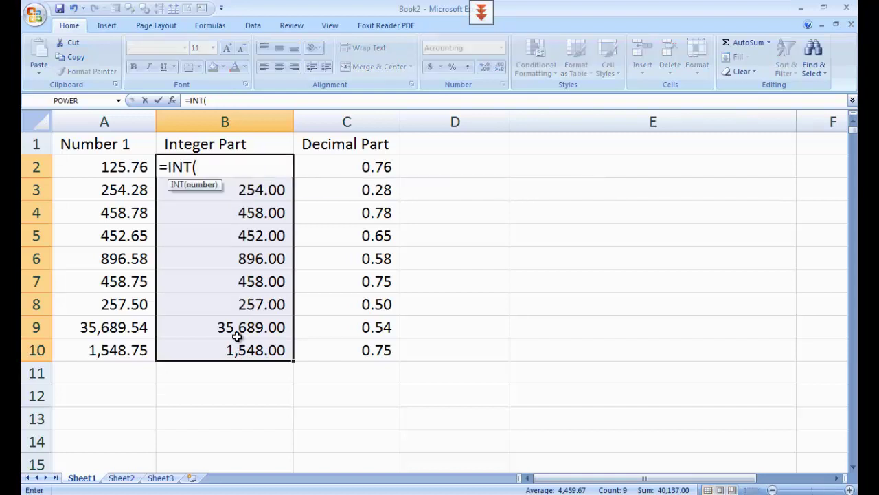
left_click(132, 167)
key("Return")
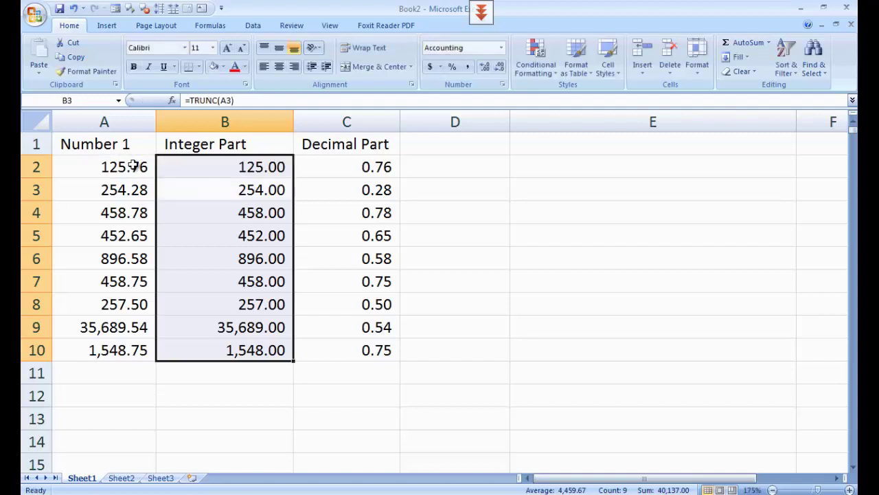
left_click(245, 167)
left_click(227, 193)
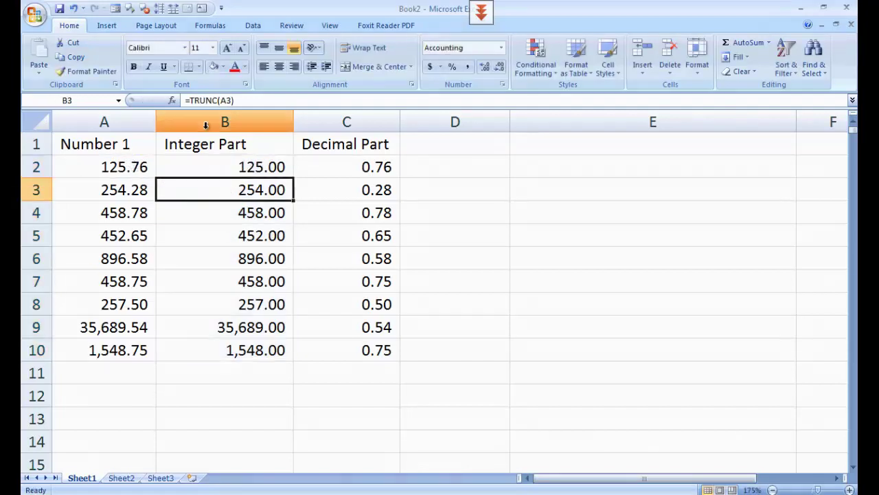
left_click(244, 169)
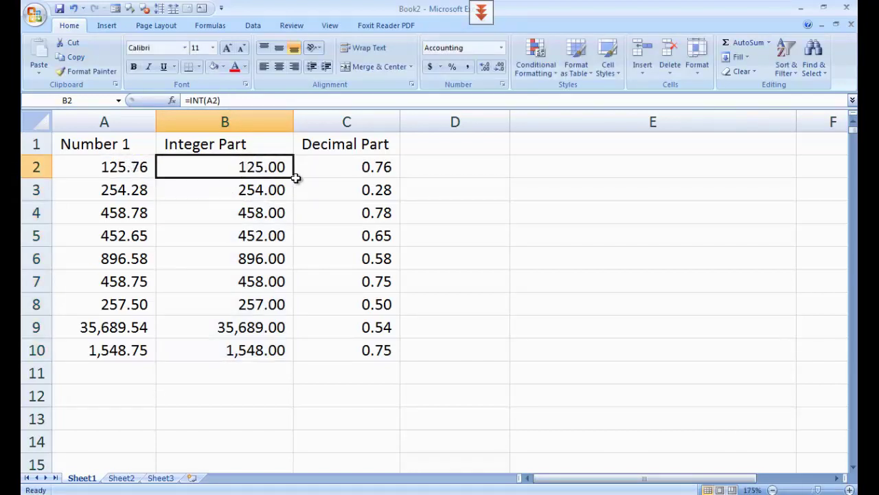
left_click_drag(293, 178, 279, 364)
Review the filled INT formulas in column B and subtraction formulas in column C, then select A2.
left_click(251, 213)
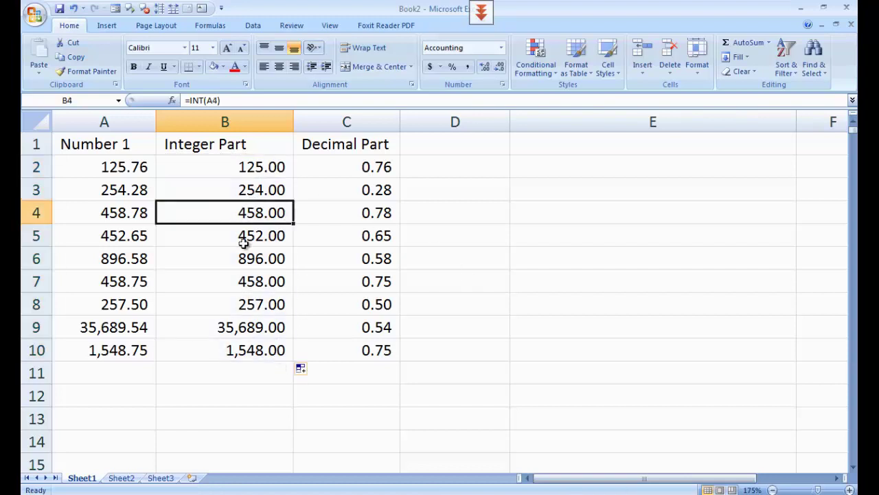
left_click(249, 236)
left_click(227, 301)
left_click(227, 327)
left_click(371, 162)
left_click(359, 213)
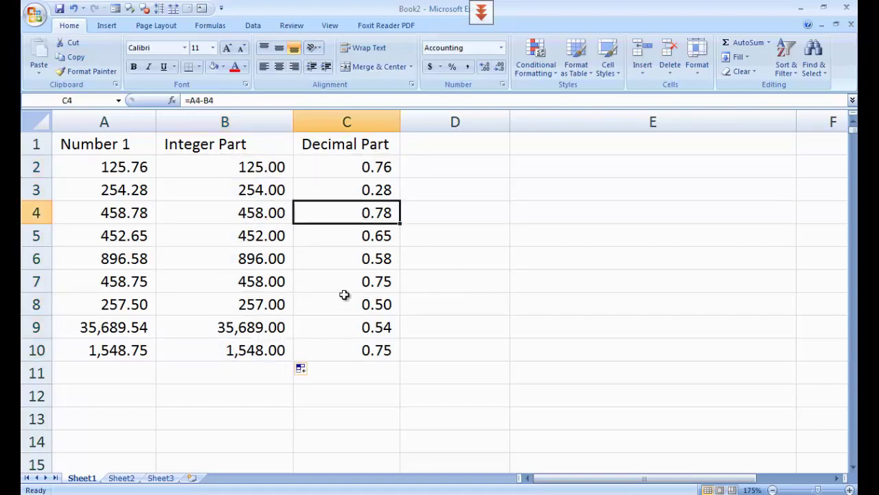
left_click(339, 329)
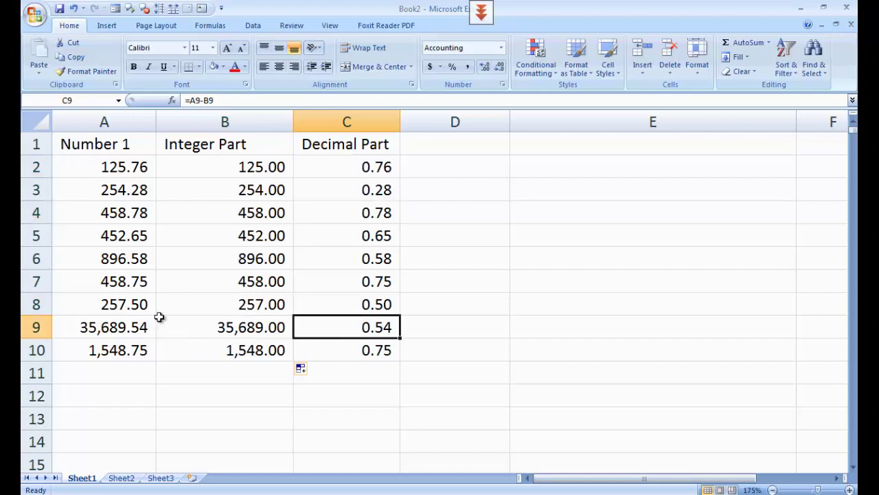
left_click(134, 170)
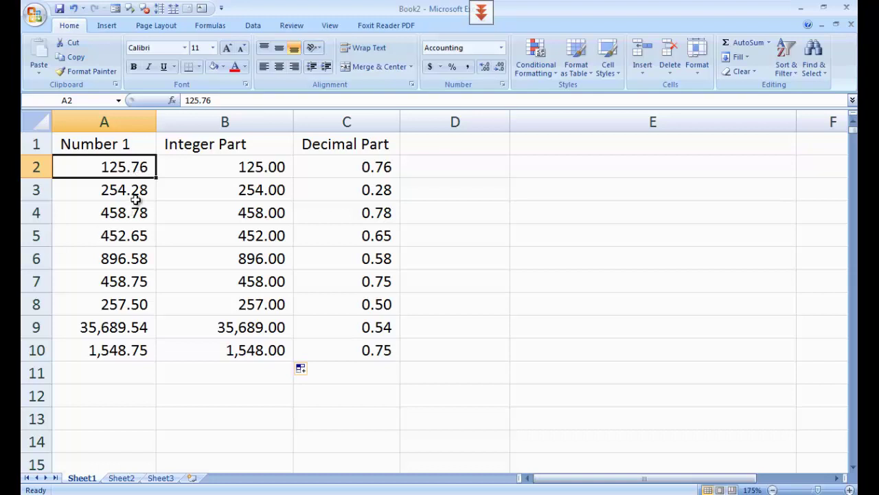
Enter 25, 75, 45, 25, 12, 15, 125, 50 and 100 down A2:A10.
type("25")
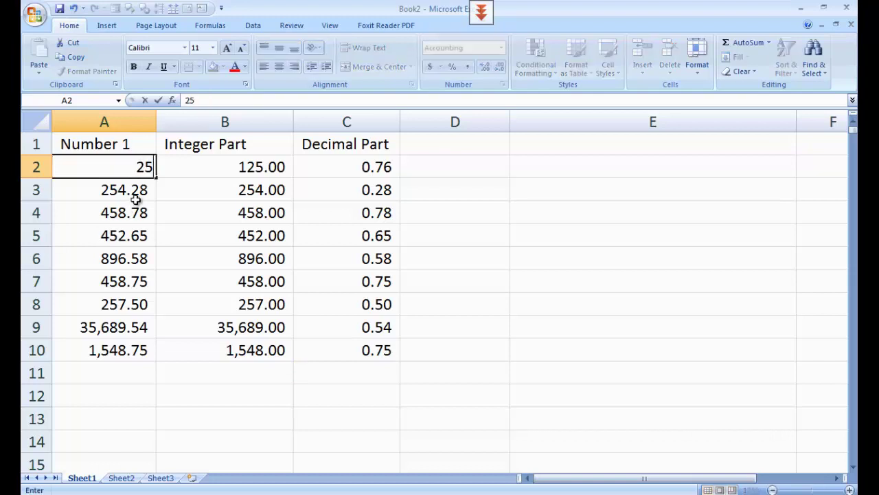
key("Return")
type("75")
key("Return")
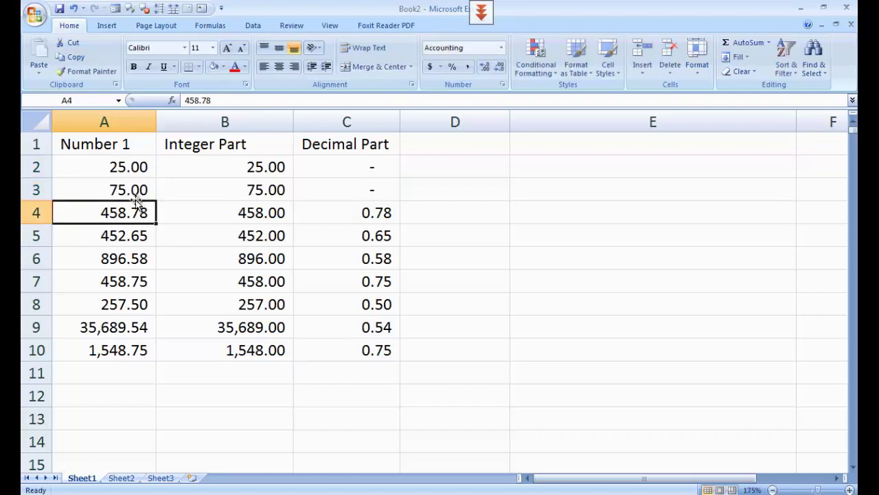
type("45")
key("Return")
type("25")
key("Return")
type("12")
key("Return")
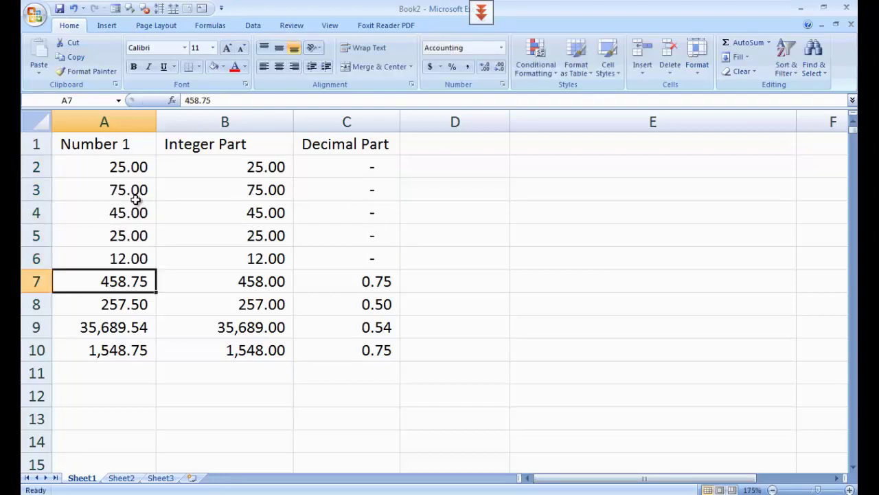
type("15")
key("Return")
type("125")
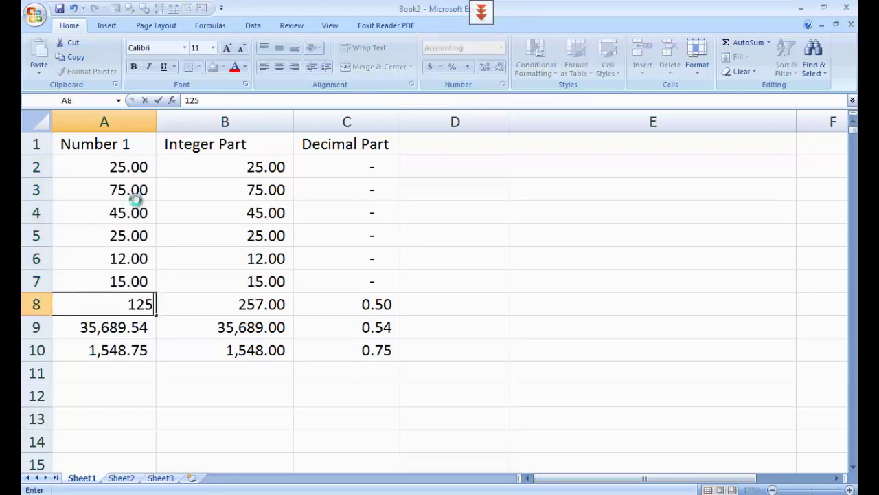
key("Return")
type("50")
key("Return")
type("100")
key("Return")
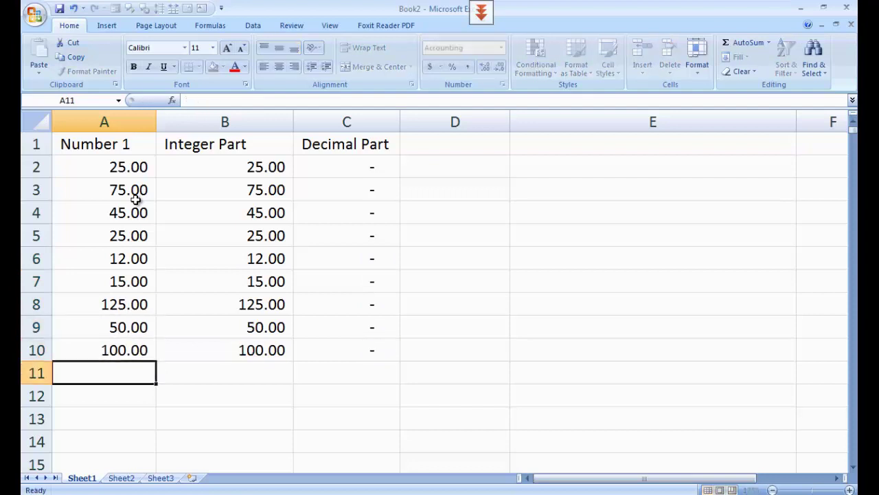
Rename B1 to 'power' and enter 2, 3, 5, 4, 5, 6, 1, 8, 2 down B2:B10.
left_click(197, 143)
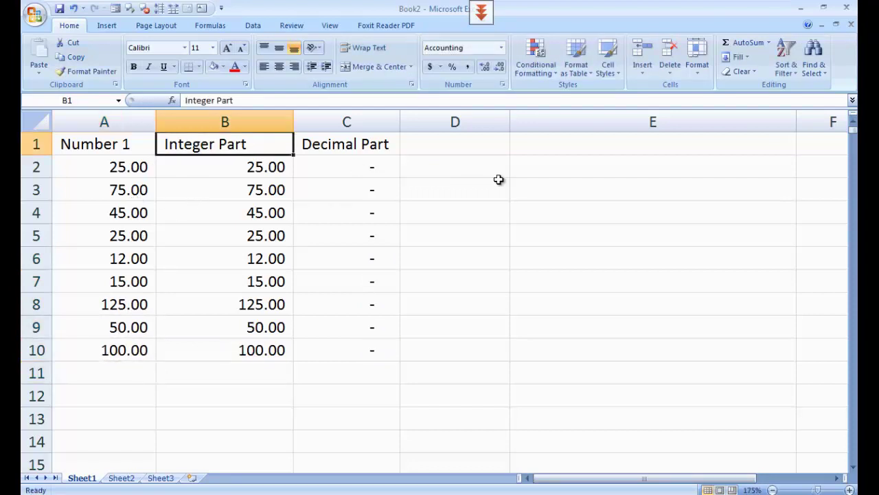
type("power\\")
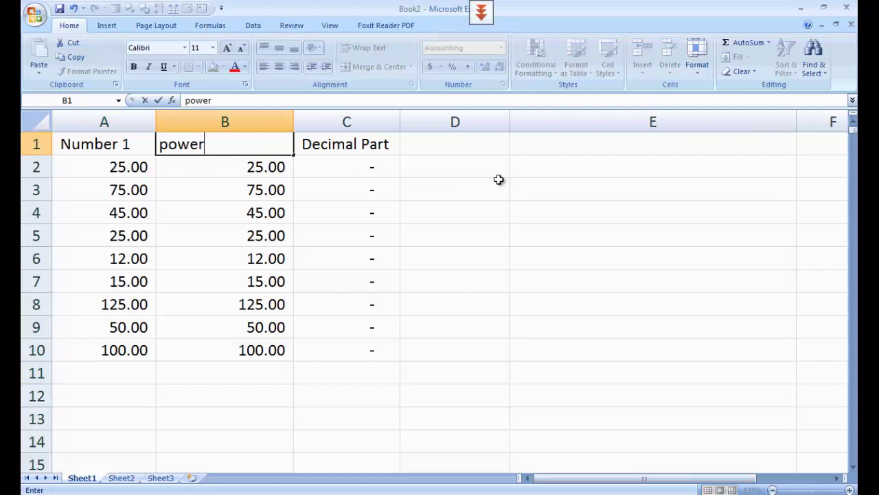
key("Return")
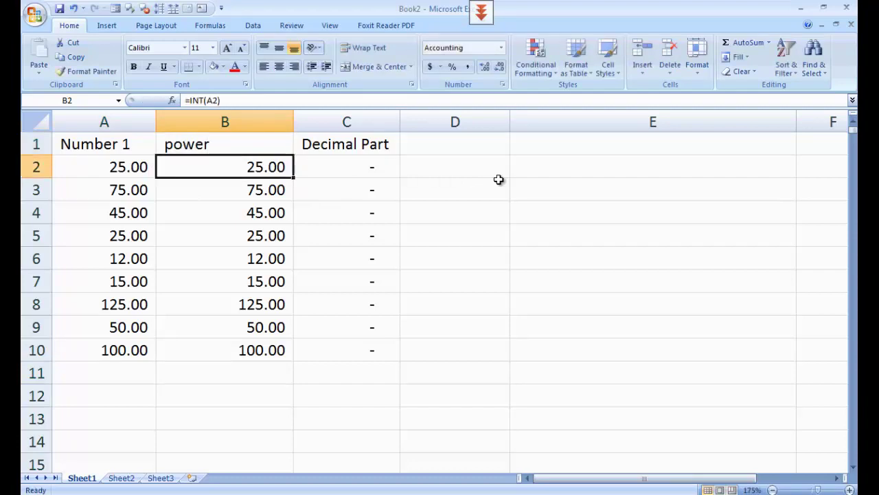
type("2")
key("Return")
type("3")
key("Return")
type("5")
key("Return")
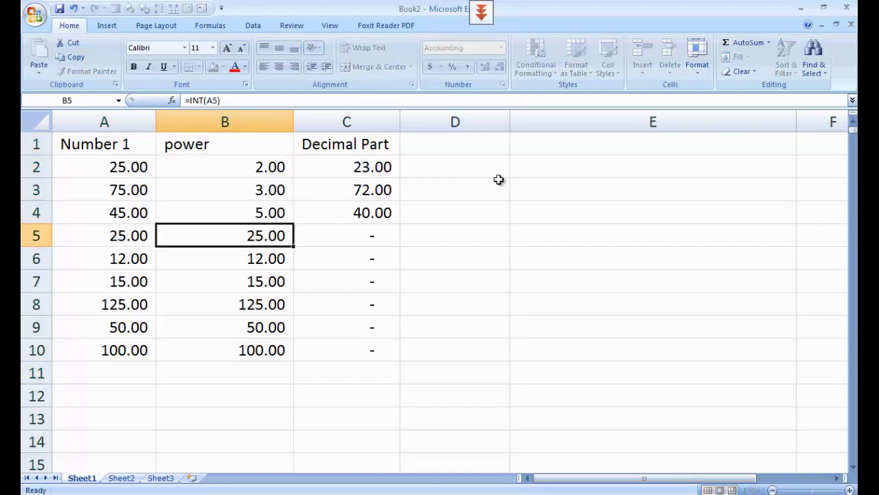
type("4")
key("Return")
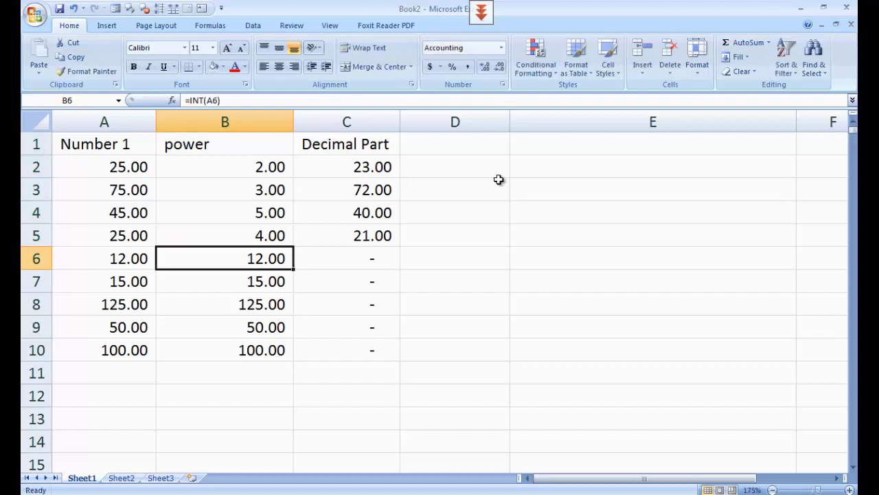
type("5")
key("Return")
type("6")
key("Return")
type("1")
key("Return")
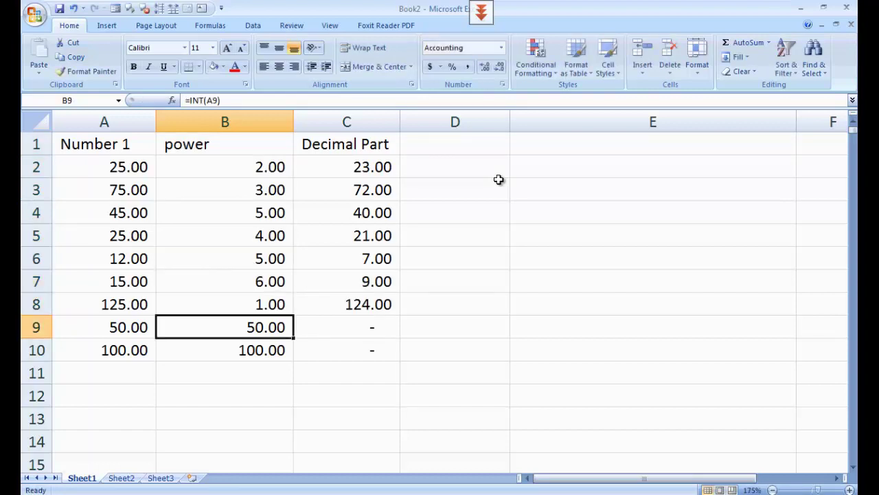
type("8")
key("Return")
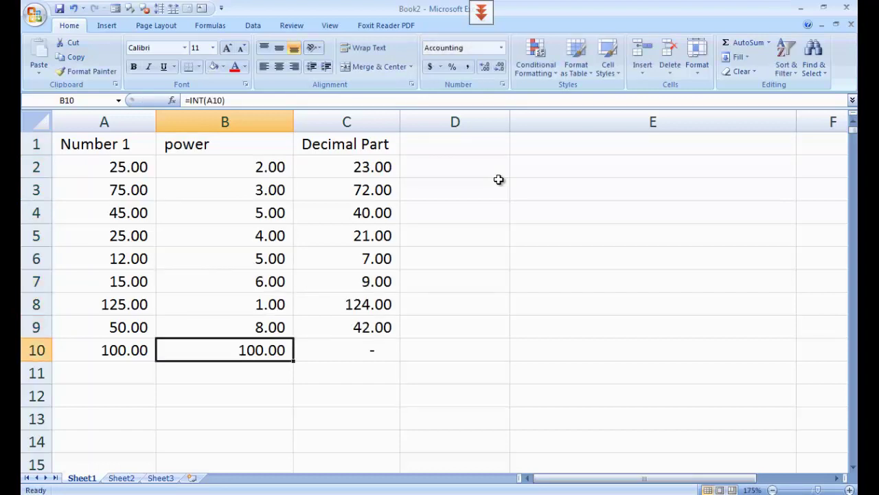
type("2")
key("Return")
key("Up")
key("Up")
key("Up")
key("Up")
key("Up")
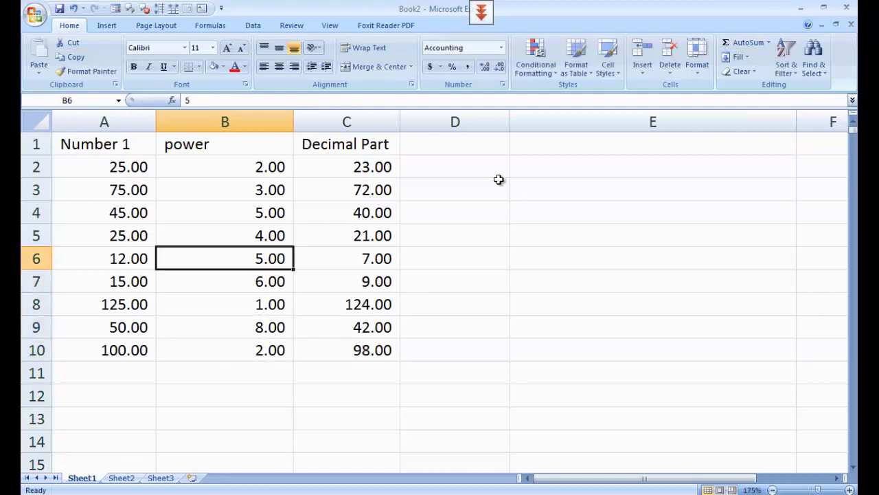
Change B2 to 3 and A2 to 2.
key("Up")
key("Up")
key("Up")
key("Up")
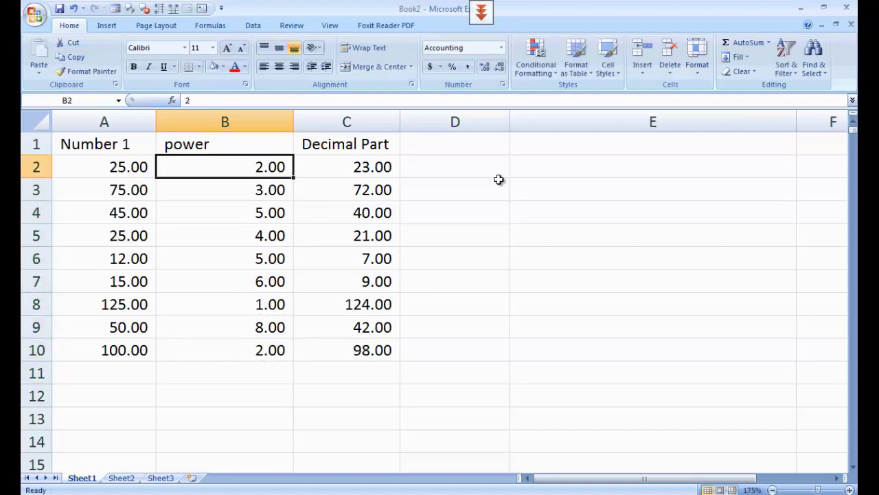
type("3")
key("Return")
key("Up")
key("Up")
key("Left")
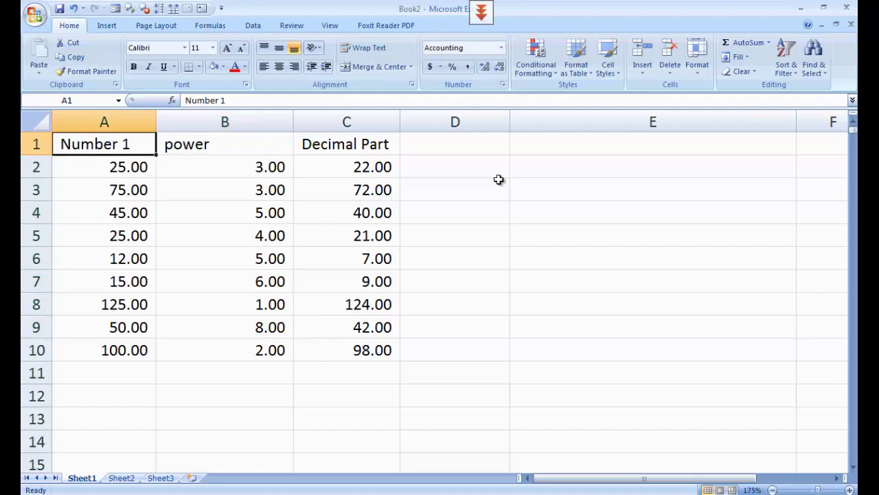
key("Down")
type("2")
key("Return")
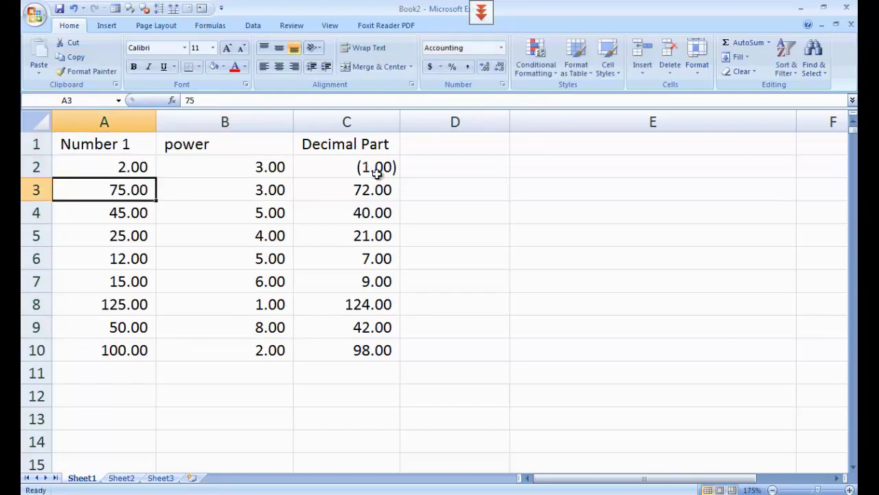
Clear C2:C10, retitle C1 'answer', and review the row 2 cells.
left_click_drag(369, 167, 342, 346)
key("Delete")
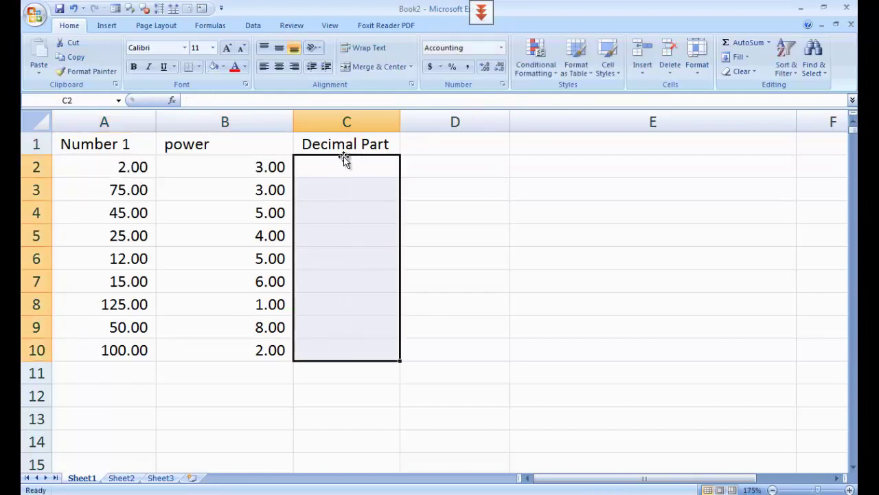
left_click(356, 144)
type("an")
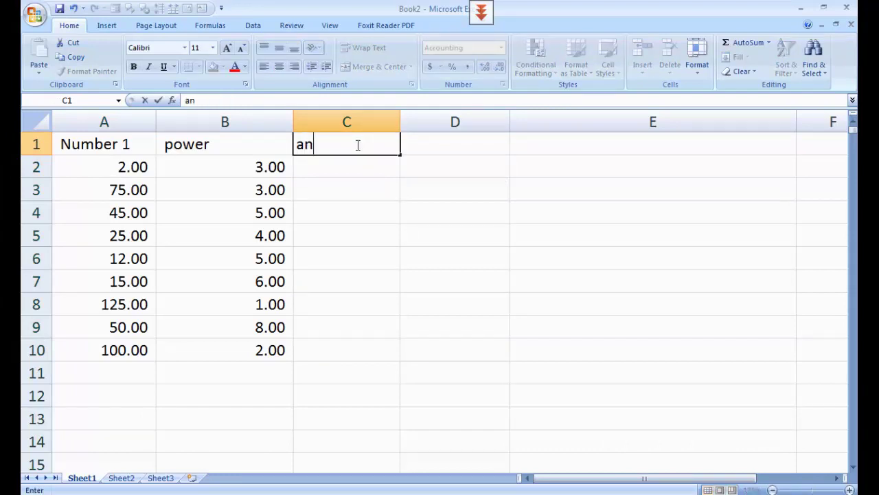
type("swer")
key("Return")
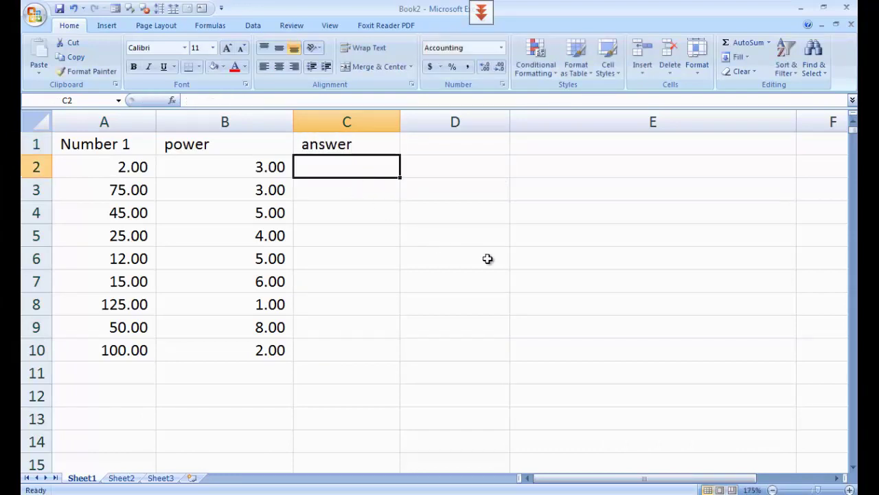
left_click(111, 170)
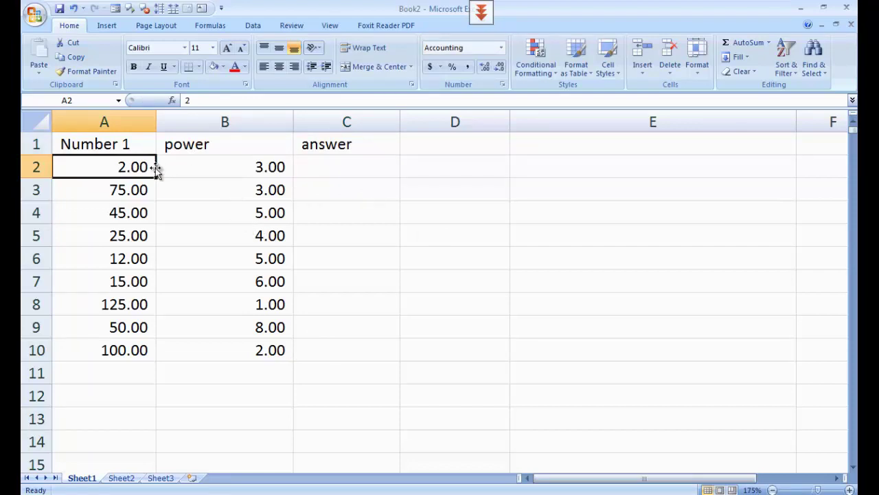
left_click(254, 165)
left_click(339, 167)
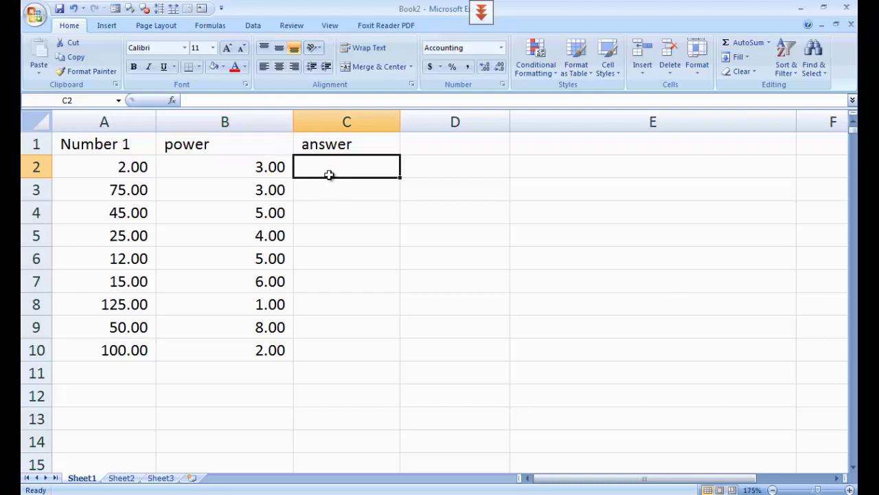
Enter =POWER(A2,B2) in C2, fill it down to C10, and widen column C.
type("=power")
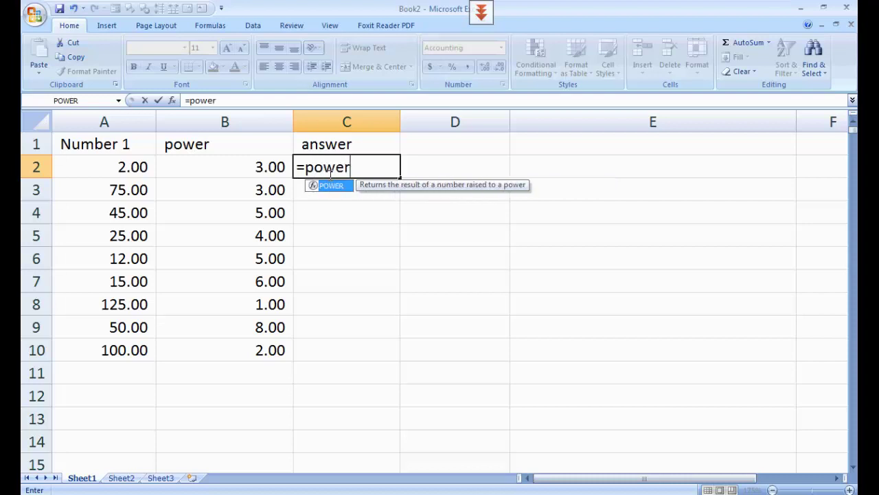
key("Tab")
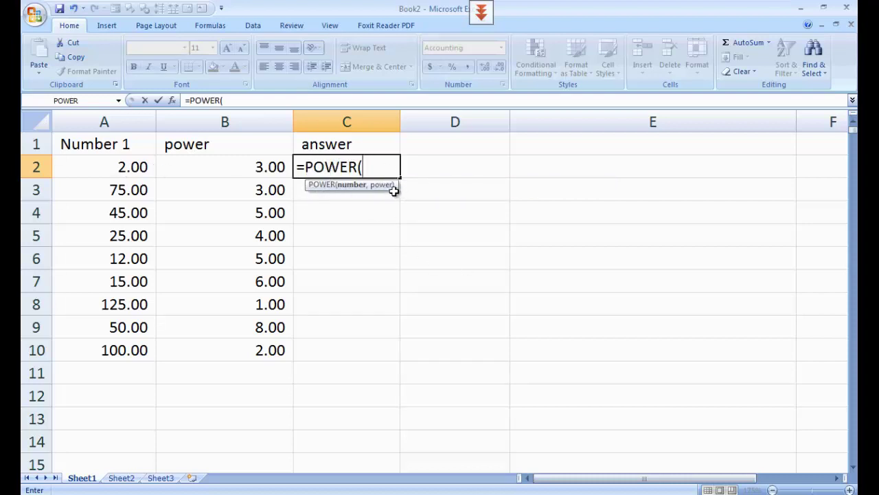
left_click(130, 168)
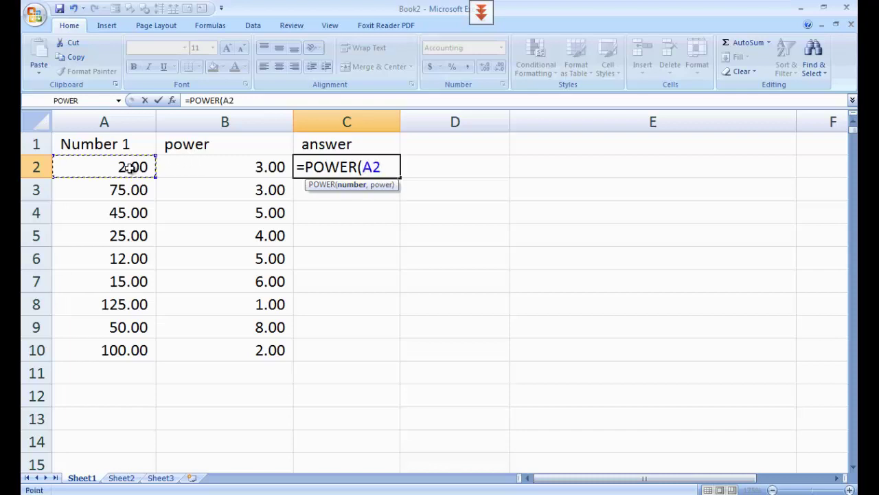
type(",")
left_click(250, 166)
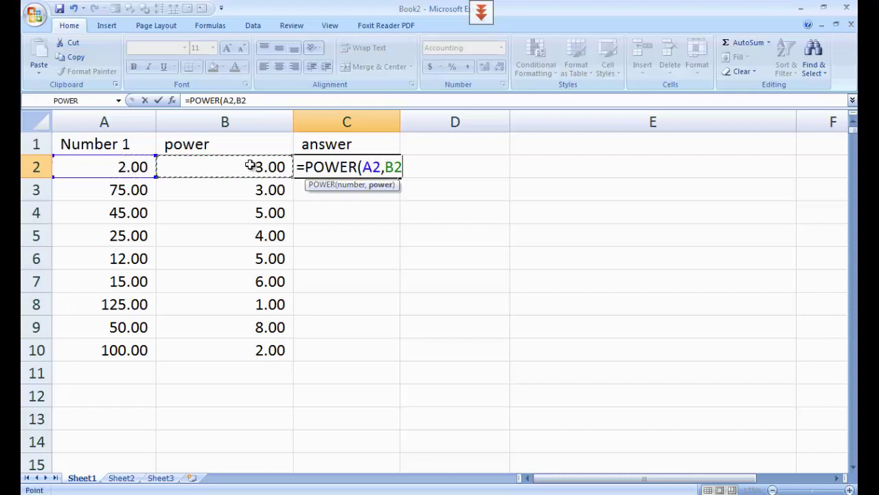
key("Return")
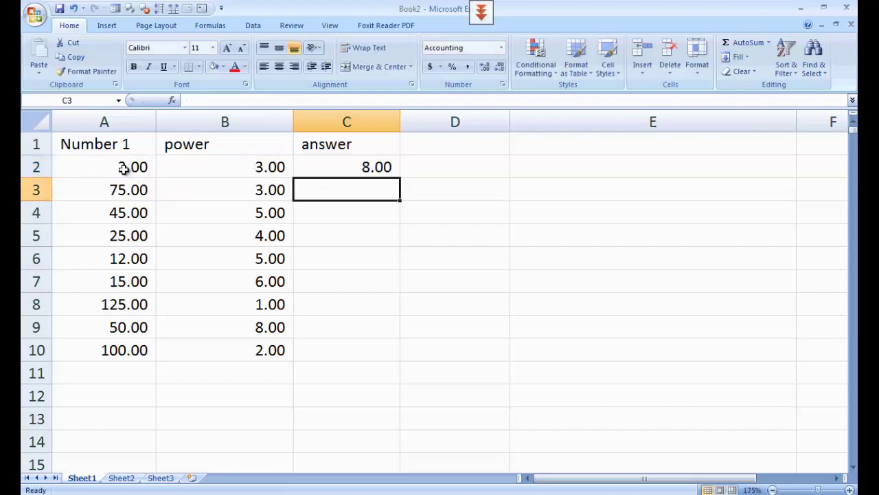
left_click(365, 168)
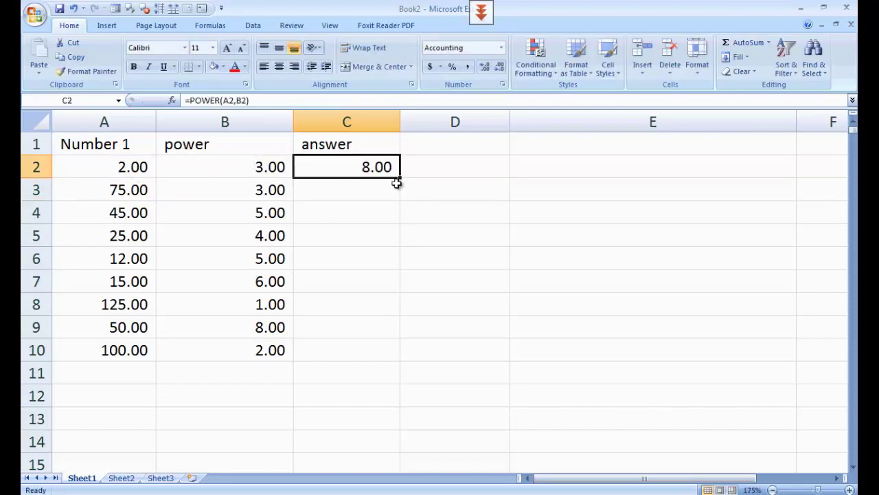
double_click(401, 178)
left_click_drag(400, 127, 516, 136)
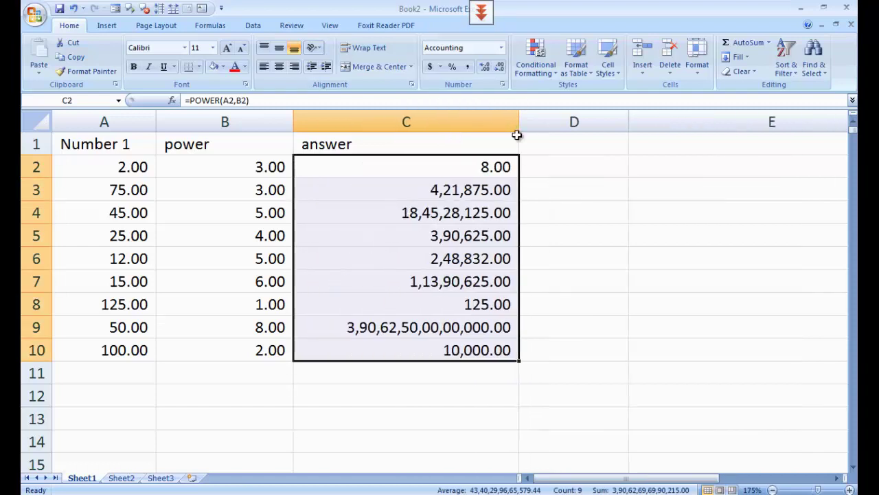
left_click(220, 419)
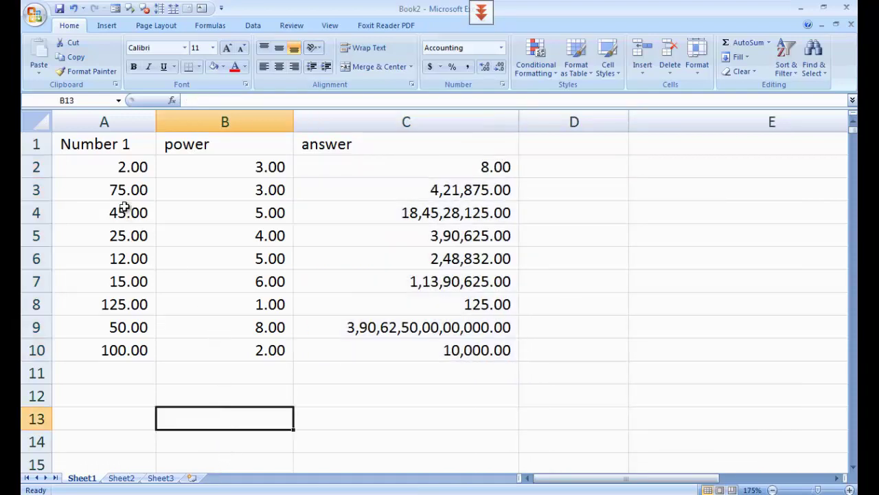
Change A9 from 50 to 2 so C9 recalculates to 256.00.
left_click(126, 167)
key("Down")
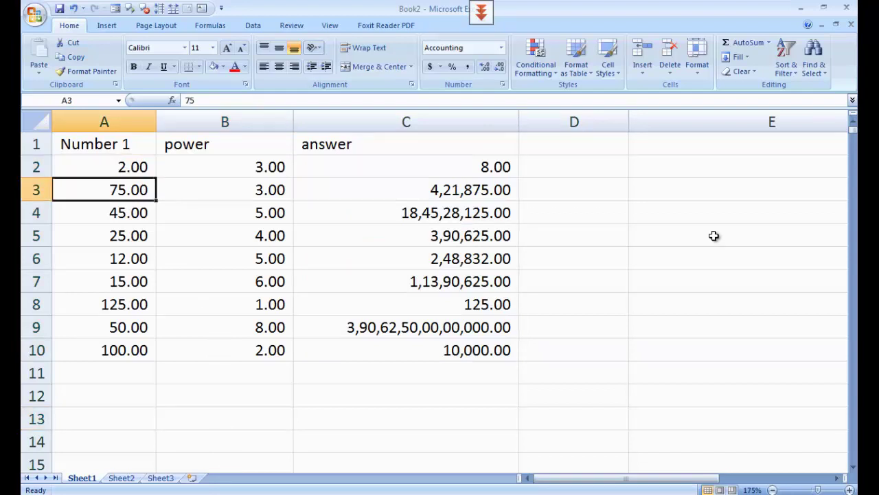
key("Down")
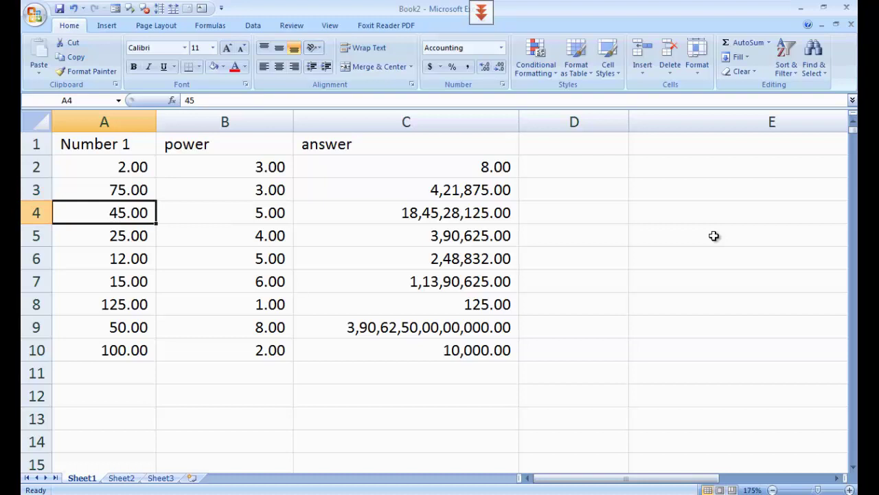
key("Right")
key("Right")
key("Down")
key("Down")
key("Down")
key("Down")
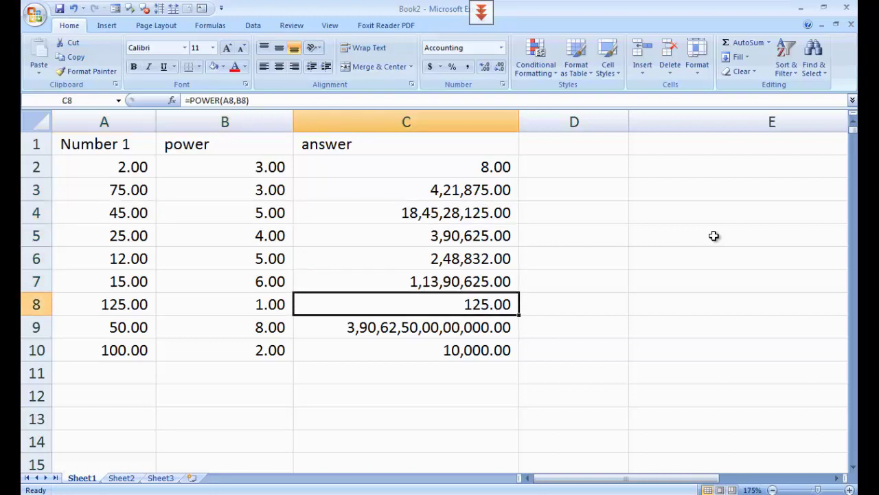
key("Down")
key("Left")
key("Left")
key("Right")
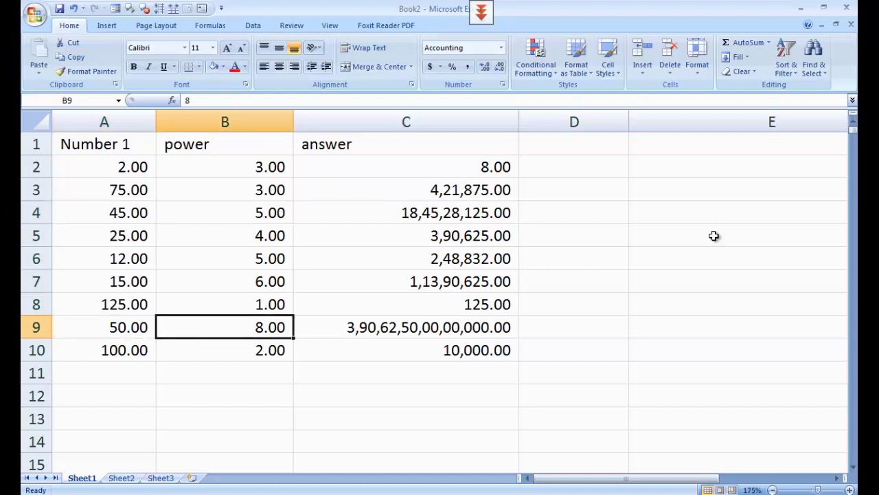
key("Left")
type("2")
key("Return")
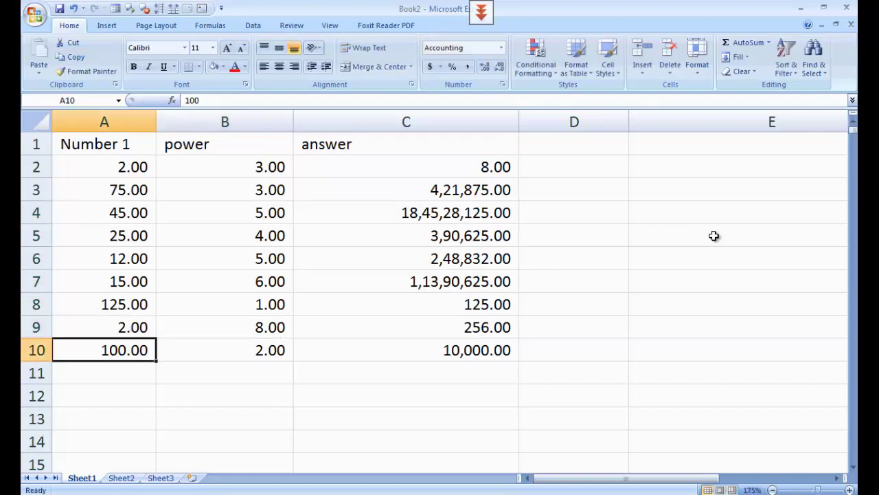
key("Up")
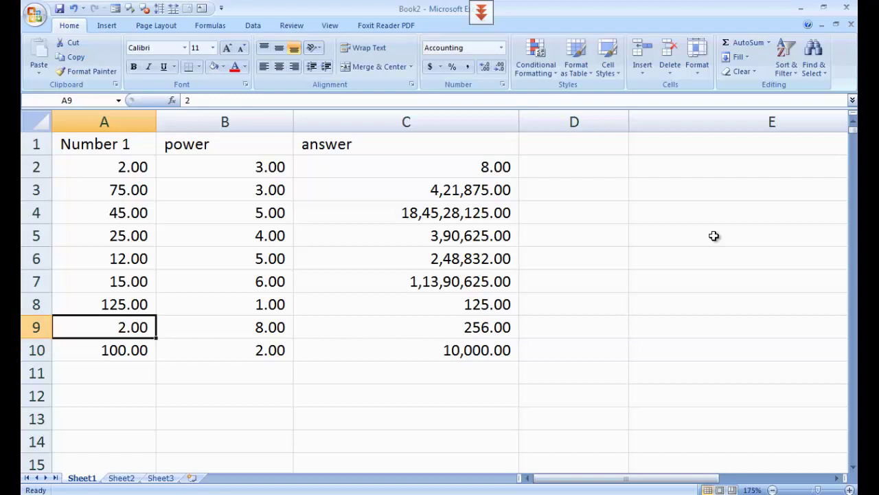
Narrow column C and delete the contents of A1:C11.
left_click_drag(520, 122, 454, 114)
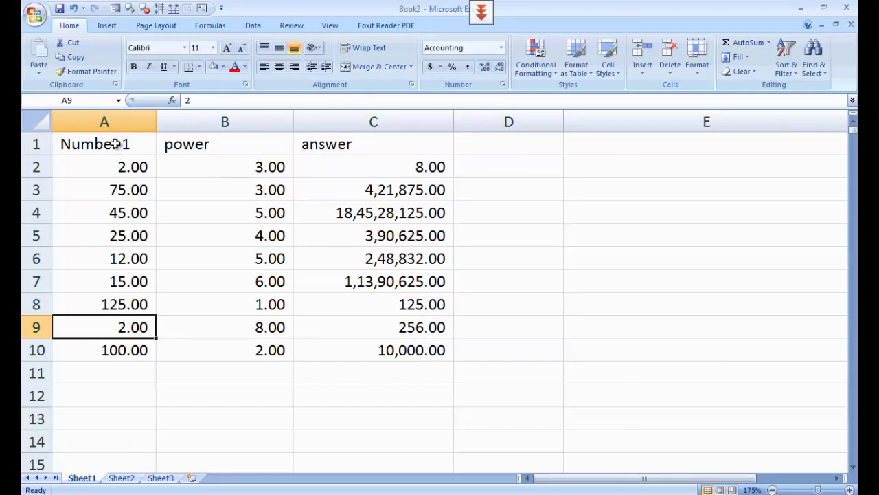
left_click_drag(116, 144, 444, 381)
key("Delete")
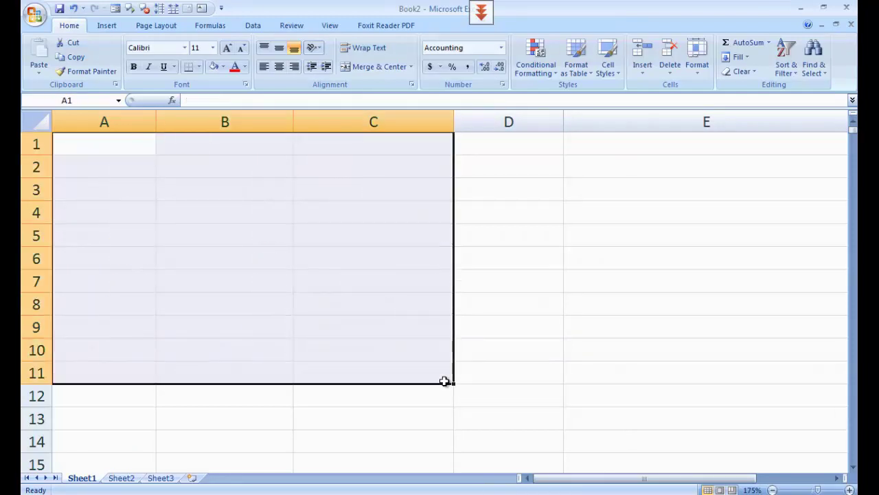
Enter the date 15/8/1947 in B4.
left_click(177, 203)
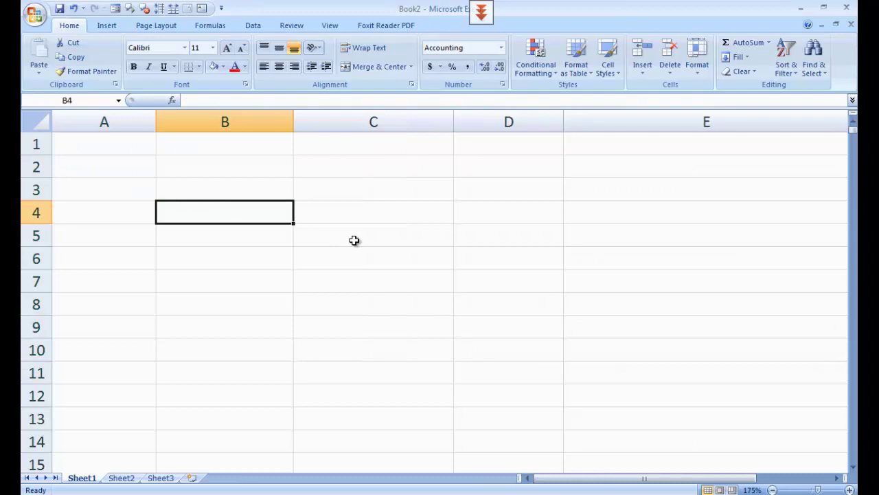
type("15/8//")
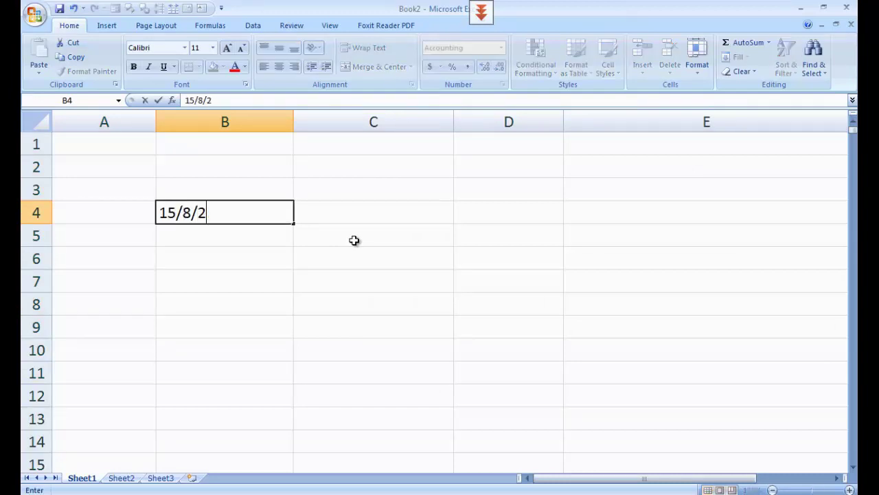
key("BackSpace")
type("1947")
key("Return")
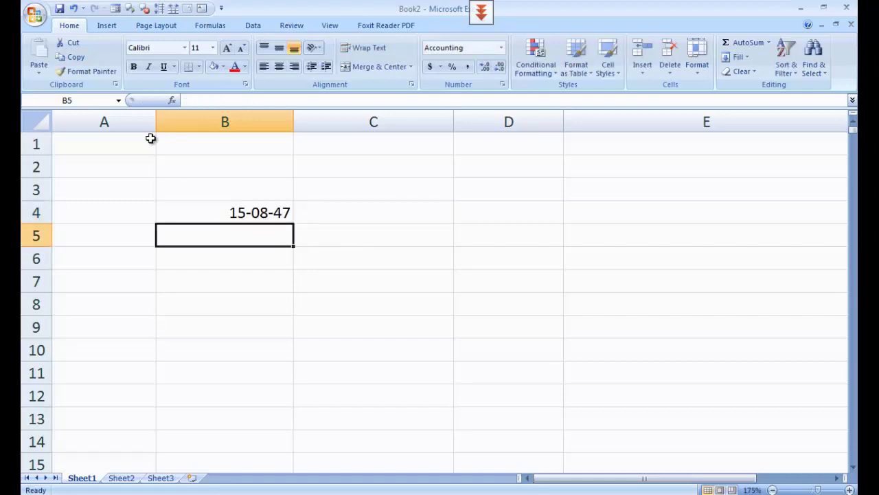
Apply the long date format to column B and enter today's date, 06 April, 2020, in B5.
left_click(234, 121)
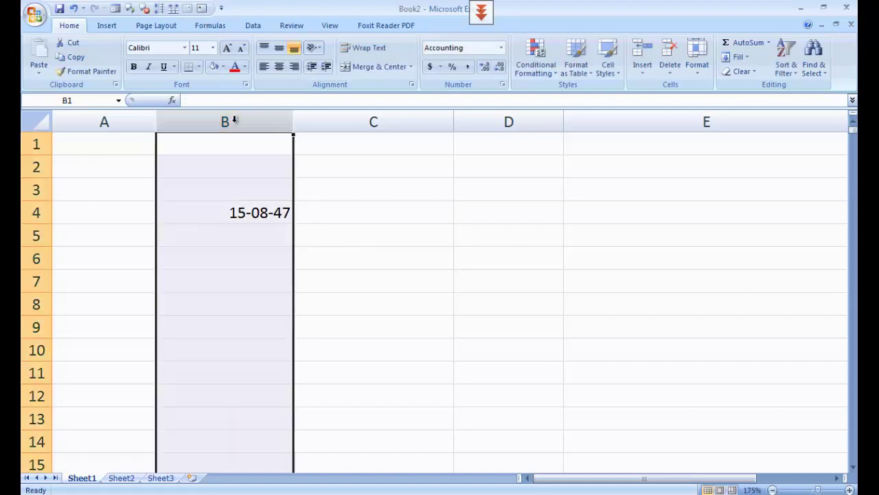
left_click(502, 47)
left_click(479, 209)
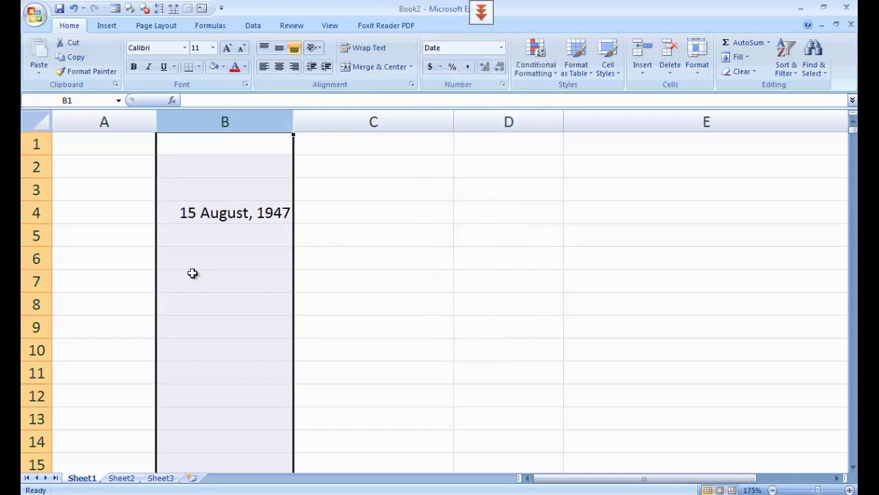
left_click(217, 239)
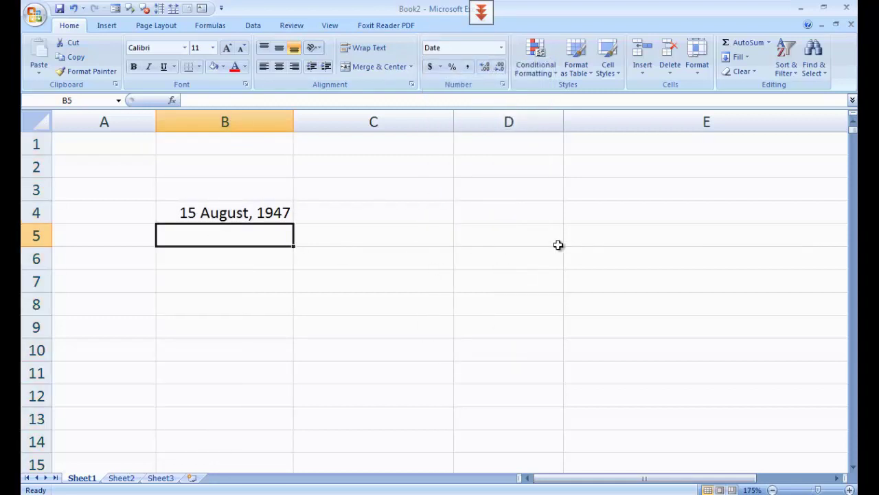
key("ctrl+semicolon")
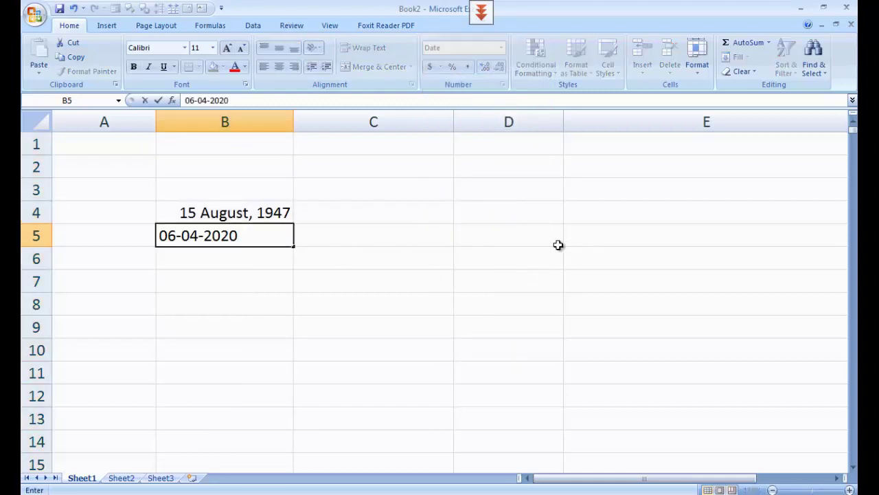
key("Return")
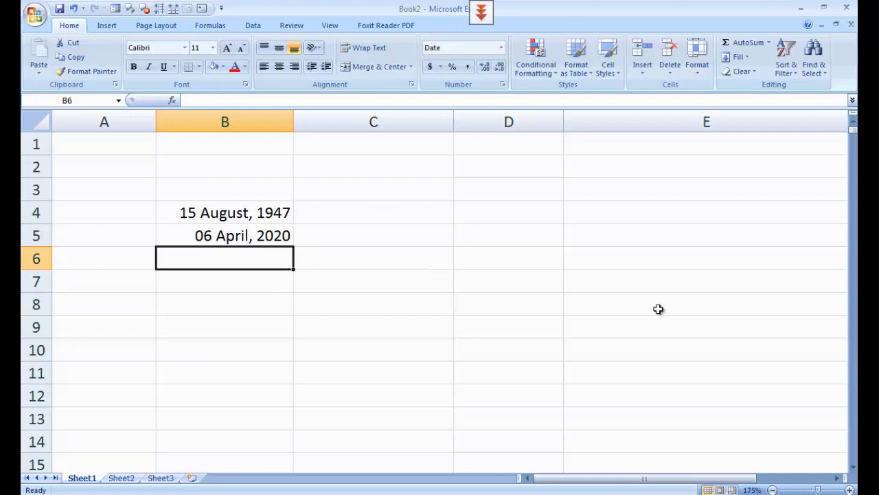
Enter =B5-B4 in B6 to subtract the 1947 date from the 2020 date.
type("=")
left_click(204, 236)
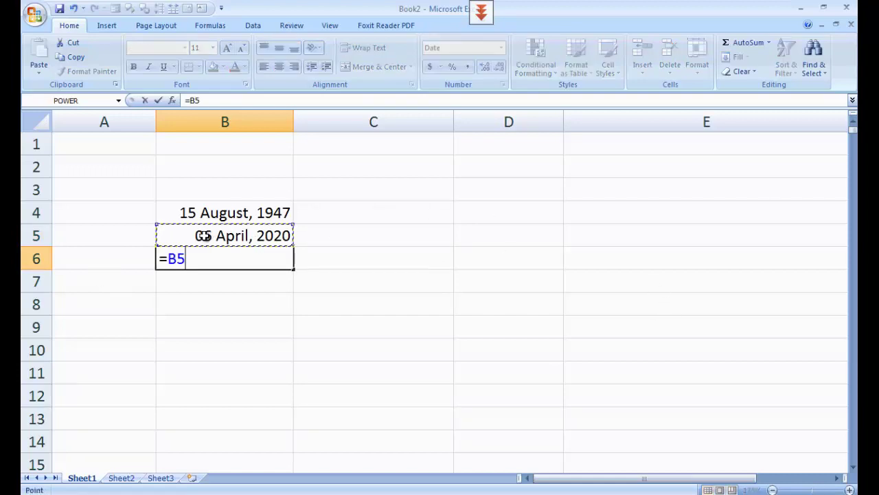
type("-")
left_click(218, 212)
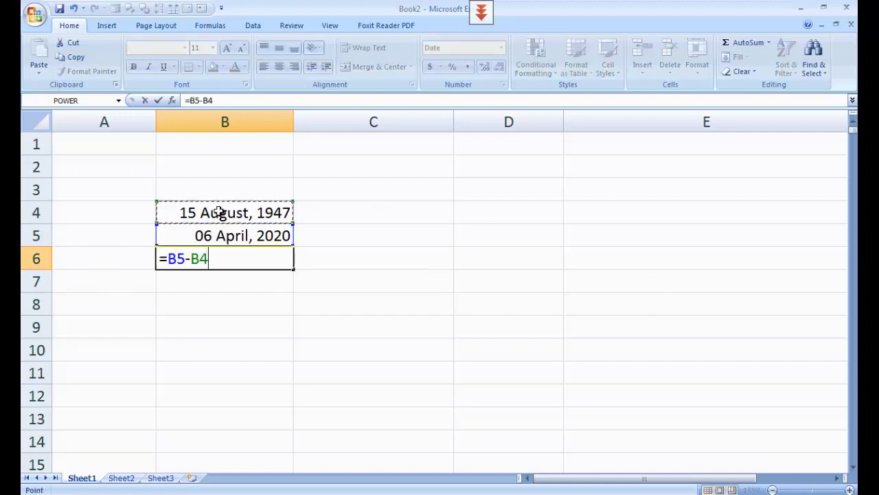
key("Return")
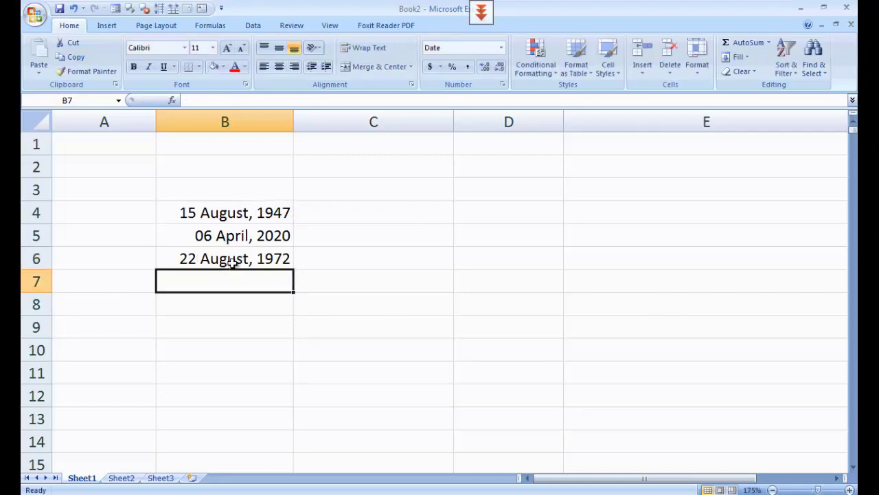
Format B6 in Comma Style with a red font, showing 26,533.00.
left_click(214, 260)
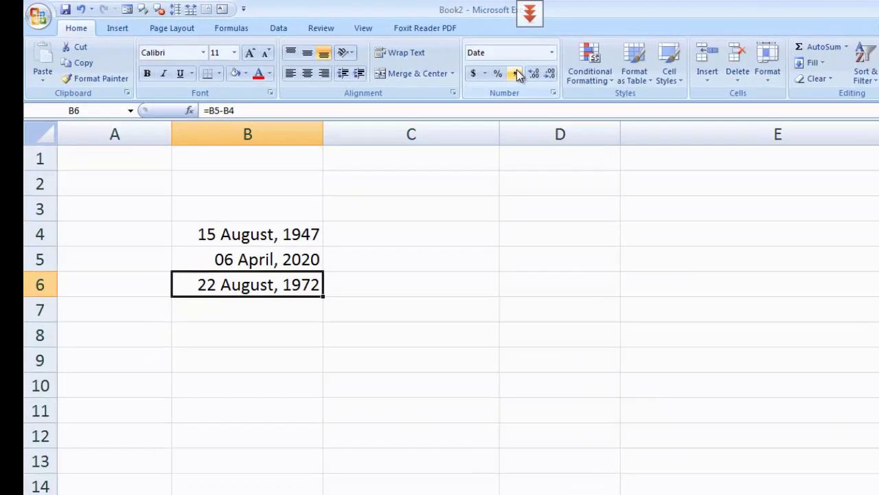
left_click(517, 74)
left_click(255, 338)
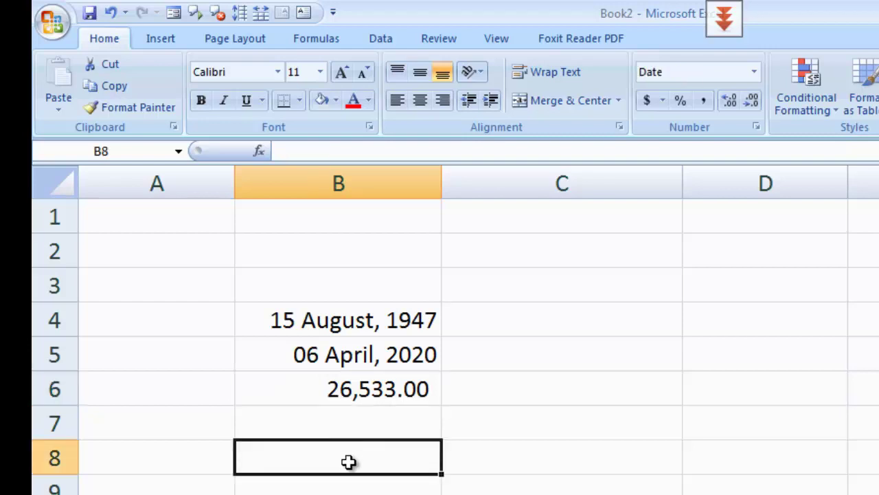
left_click(353, 398)
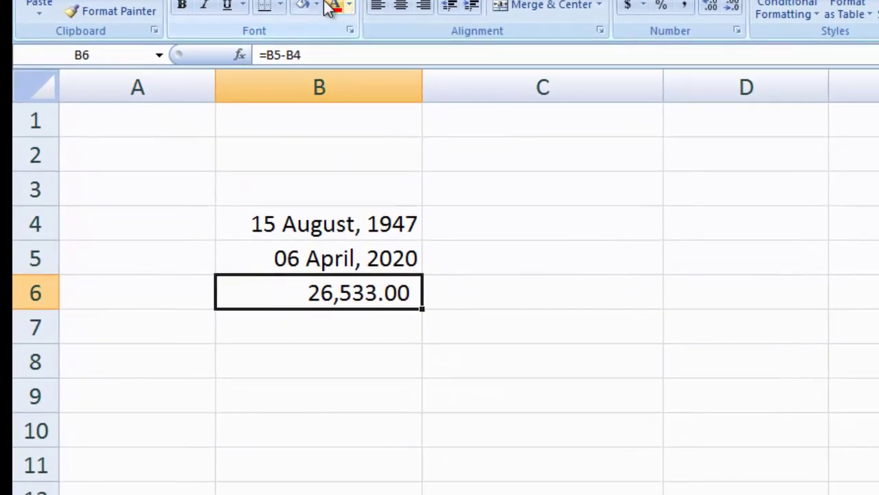
left_click(353, 101)
left_click(296, 362)
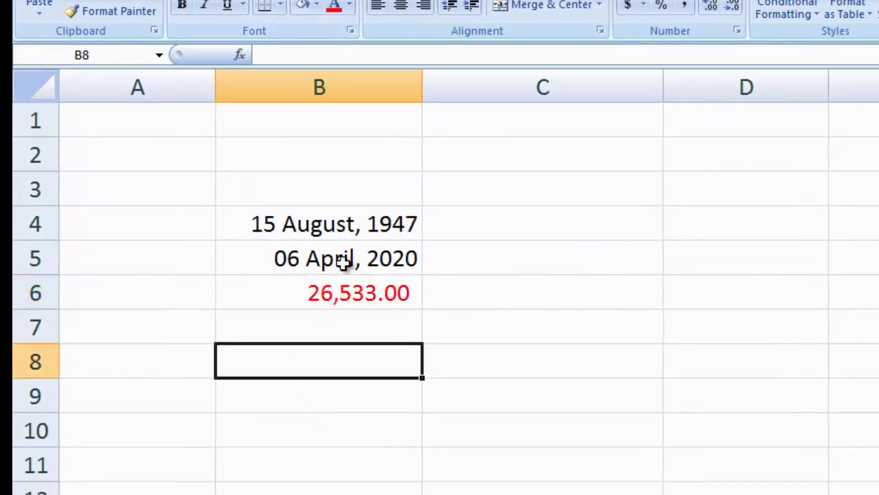
Enter =B6/365.25 in B8 and apply Comma Style so it shows 72.64 years.
type("=")
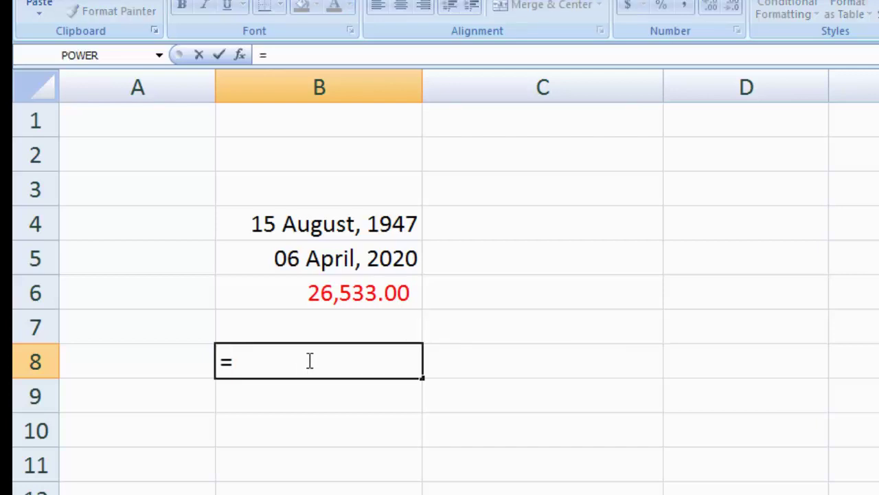
left_click(351, 294)
type("/365.25")
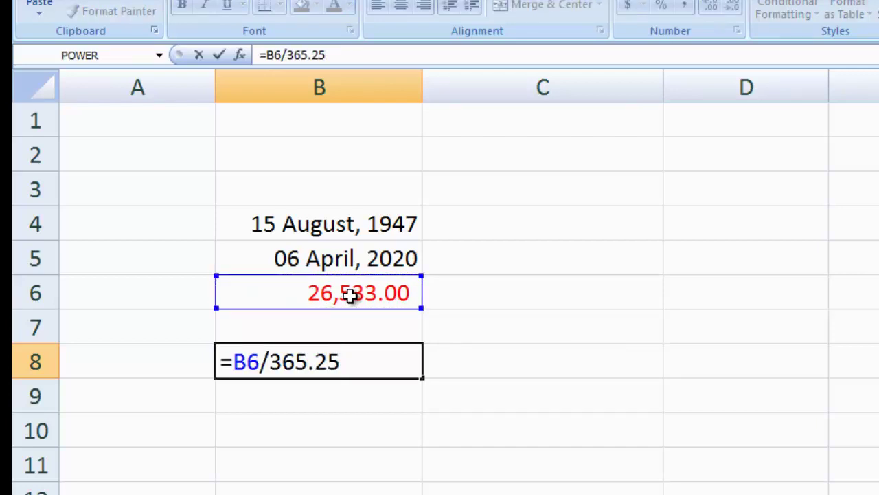
key("Return")
key("Up")
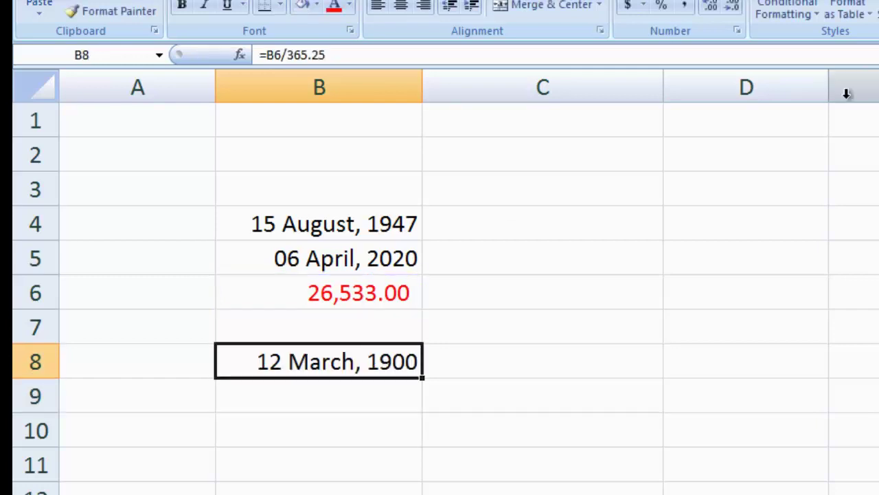
left_click(685, 8)
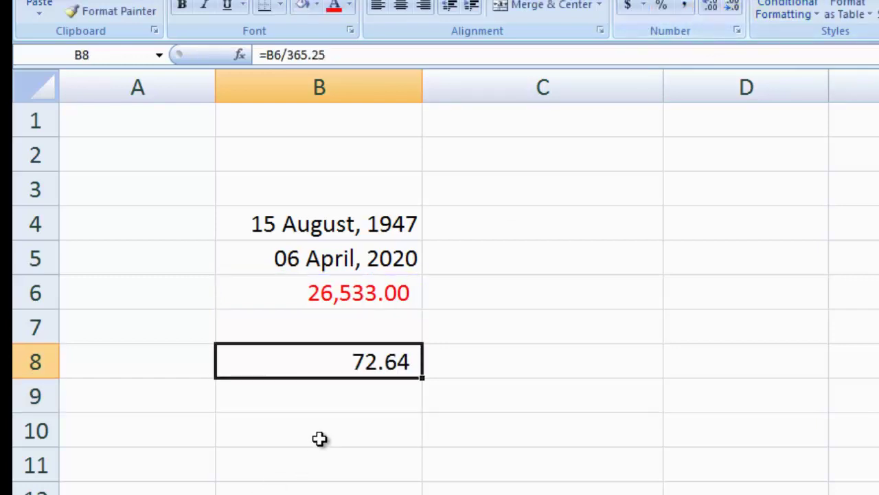
left_click(341, 397)
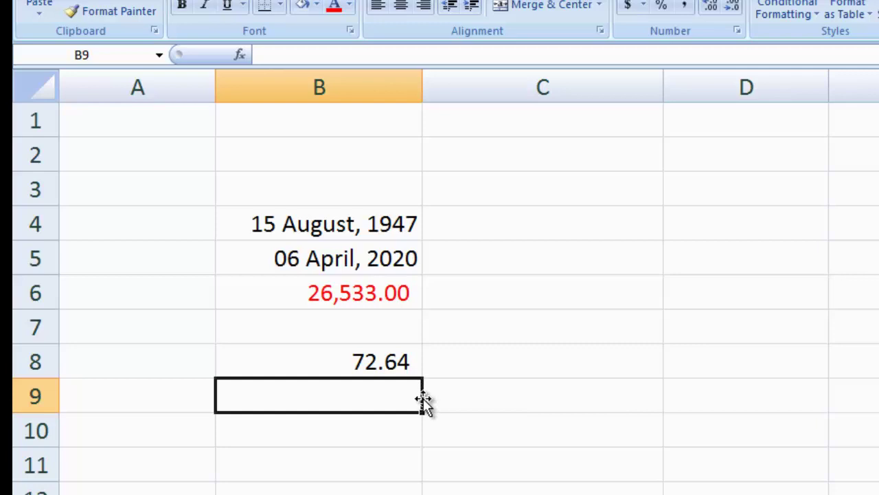
Enter =INT(B8)-B8 in B9 and format it in Comma Style.
type("=")
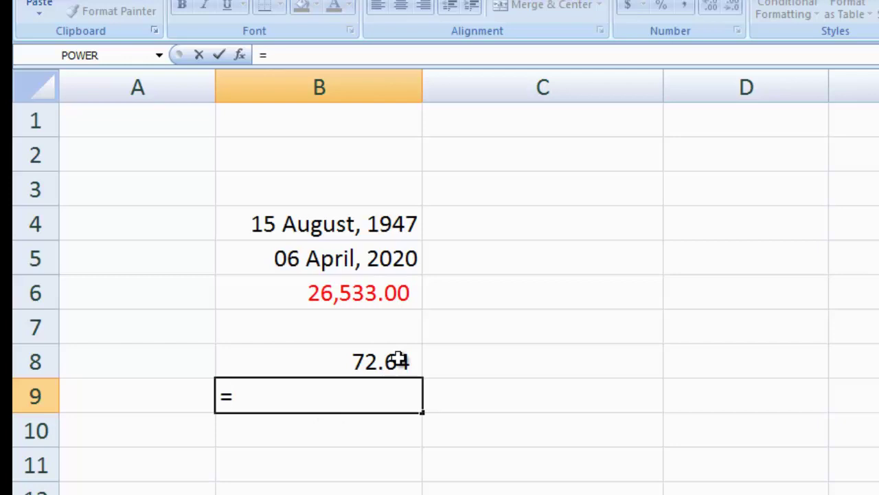
type("int(")
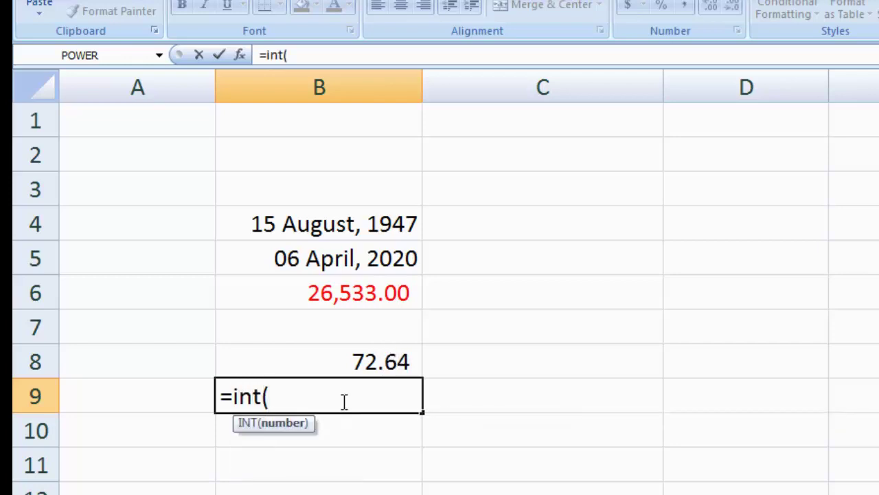
left_click(371, 353)
type(")-")
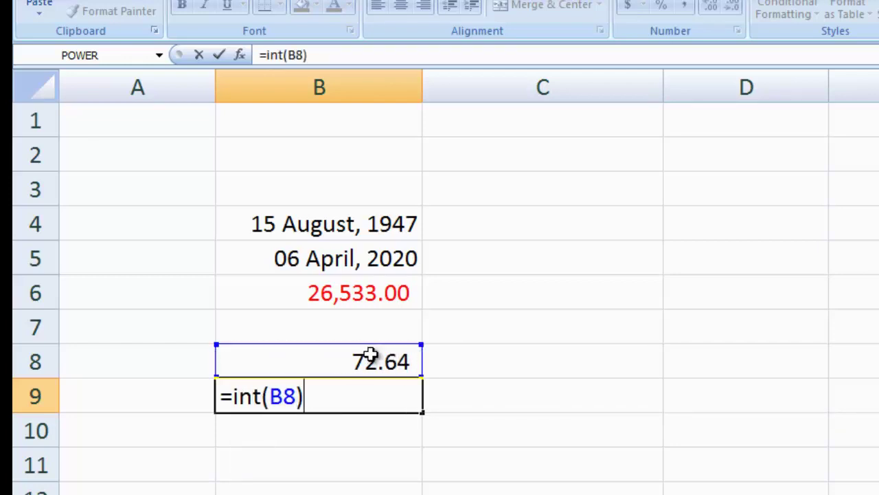
left_click(344, 355)
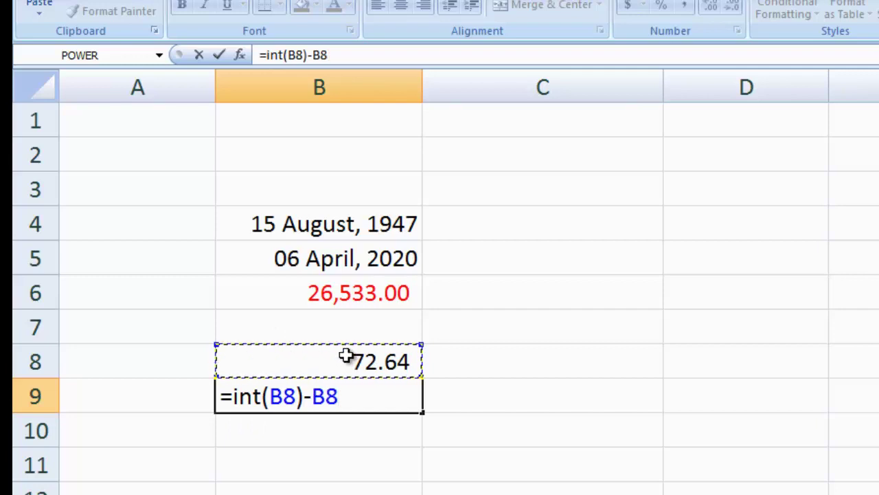
key("Return")
key("Up")
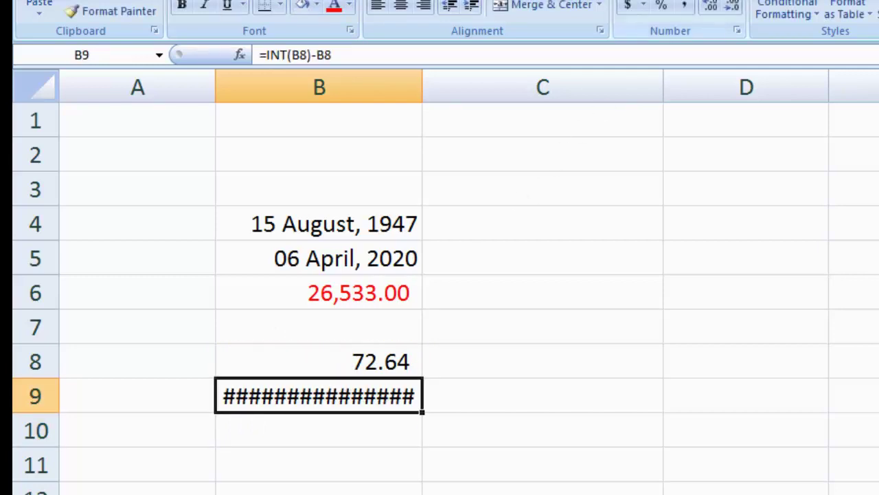
left_click(684, 6)
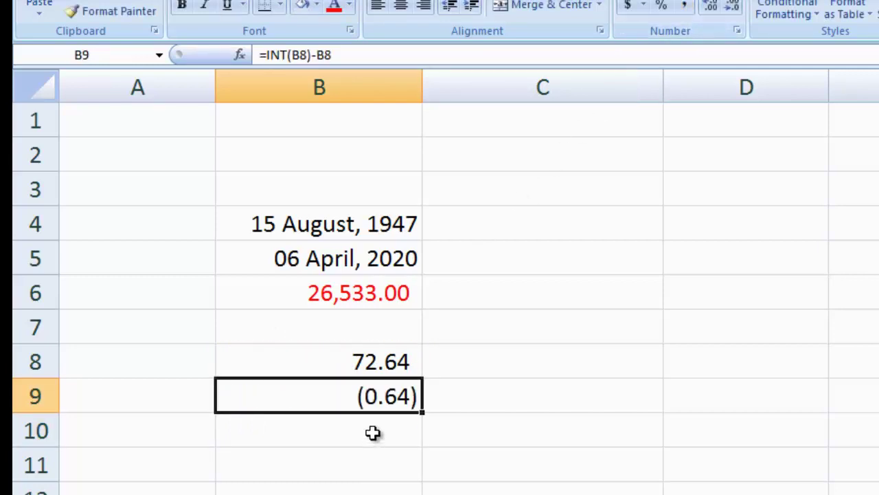
Edit B9 to =(INT(B8)-B8)*12 so it shows (7.72) months.
key("F2")
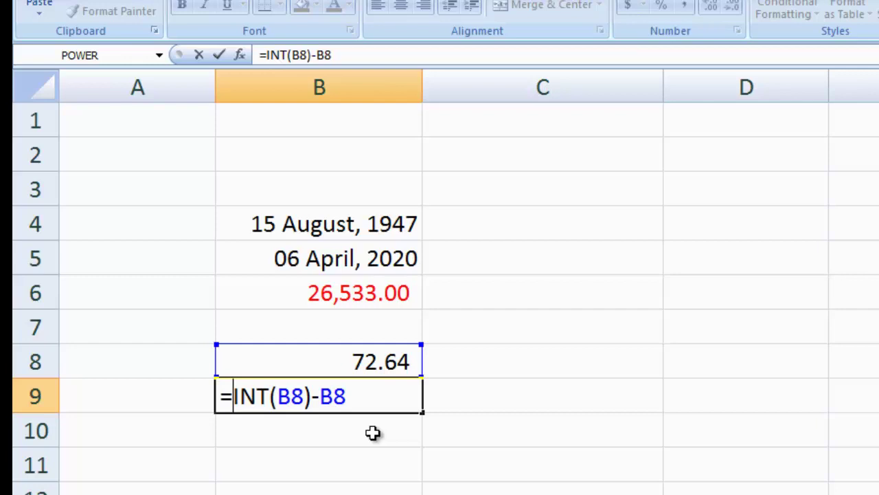
type("(")
type(")_")
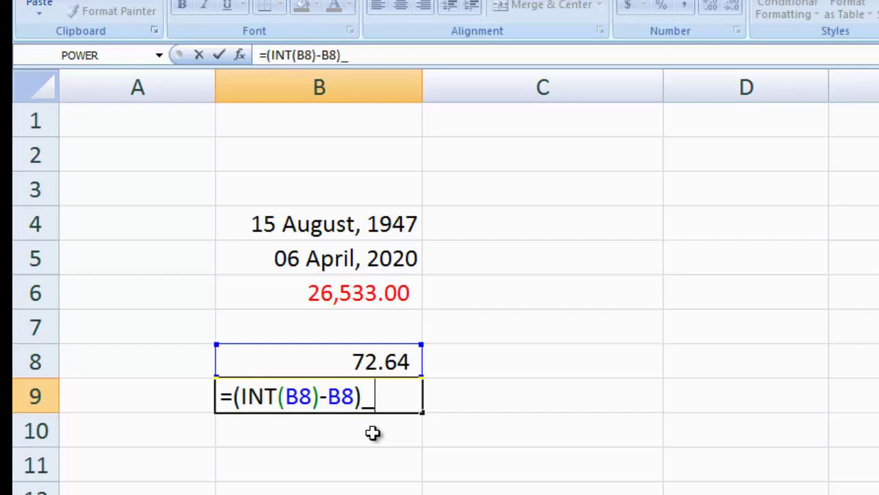
key("BackSpace")
type("*12")
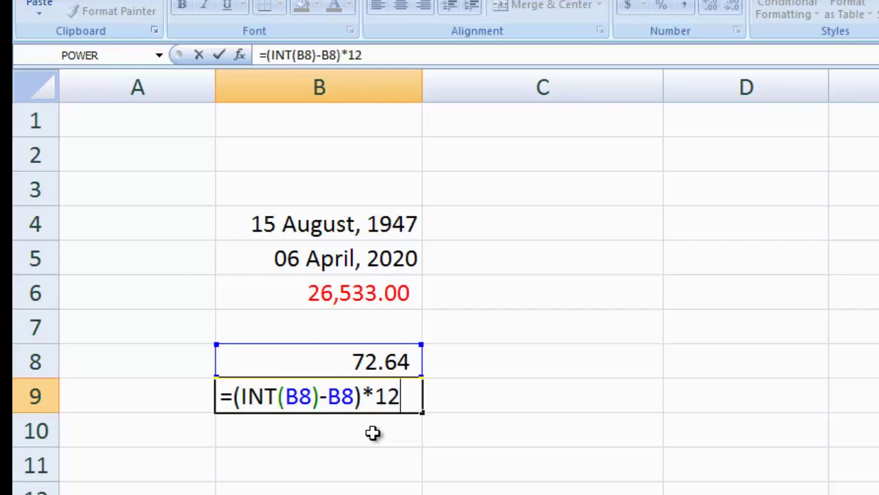
key("Return")
key("Up")
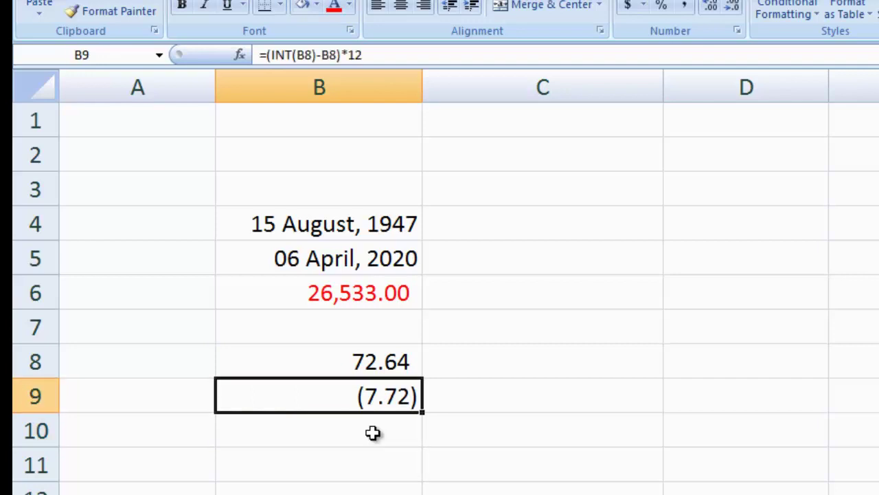
key("Up")
key("Down")
left_click_drag(364, 364, 352, 393)
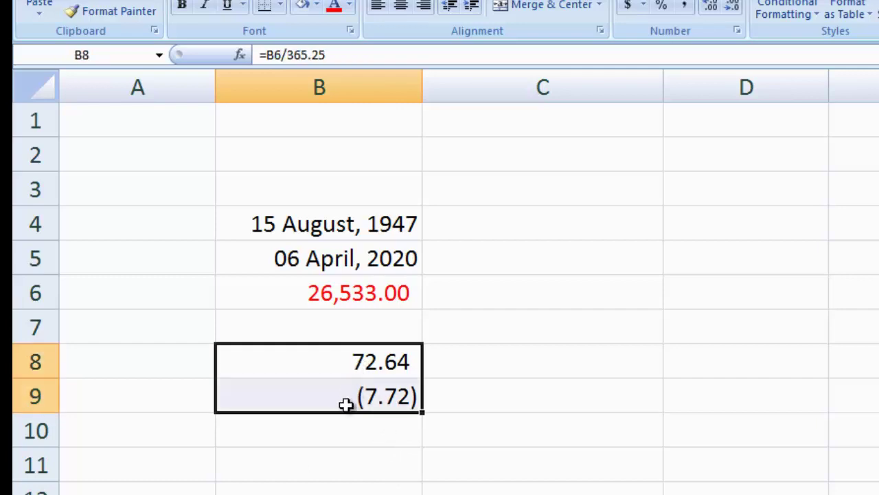
left_click(409, 440)
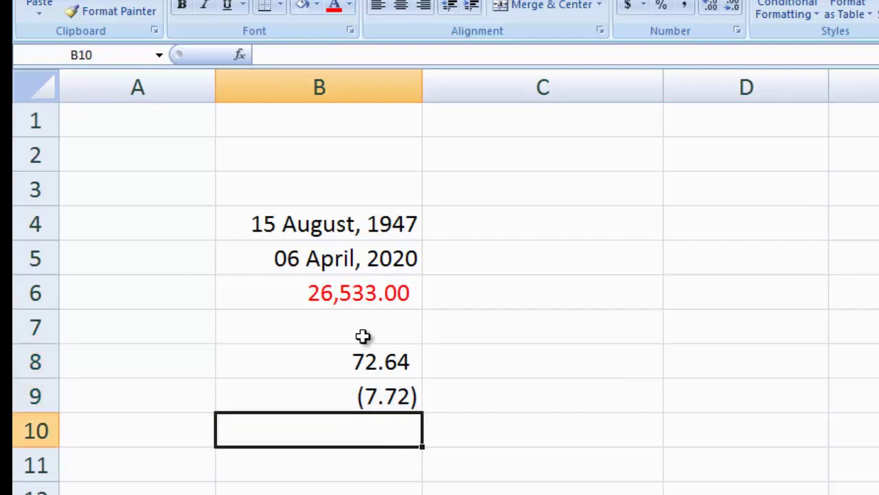